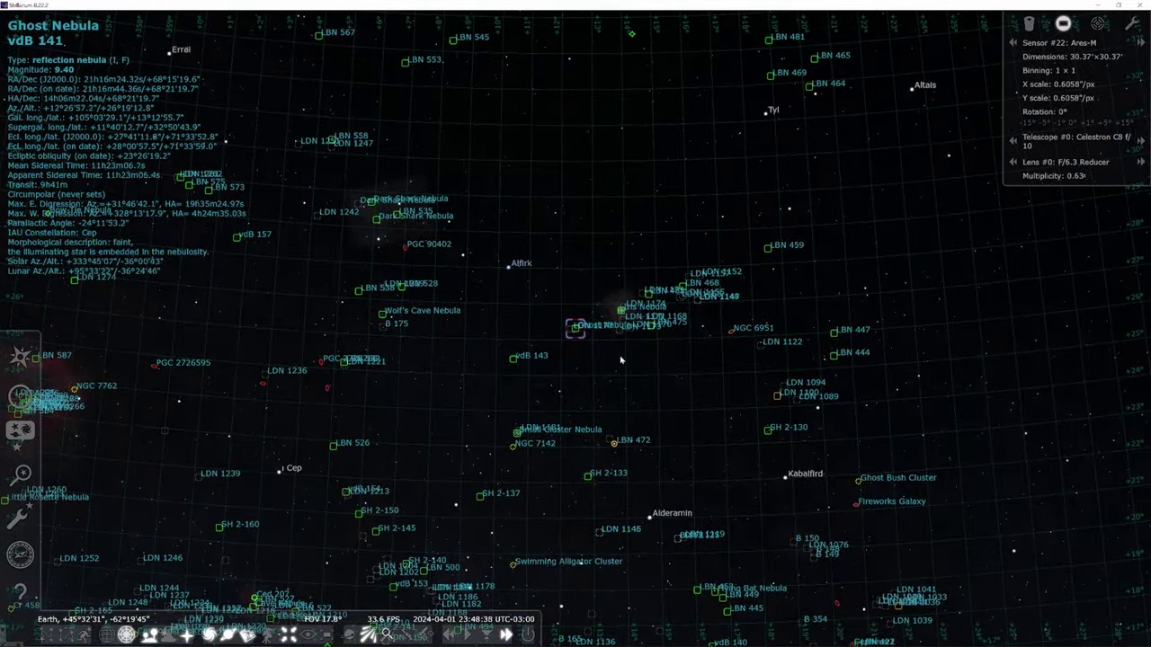
# Step: Zoom in on vdB 141 until the sensor frame shows, and restore the normal time rate
pyautogui.scroll(3, 634, 365)
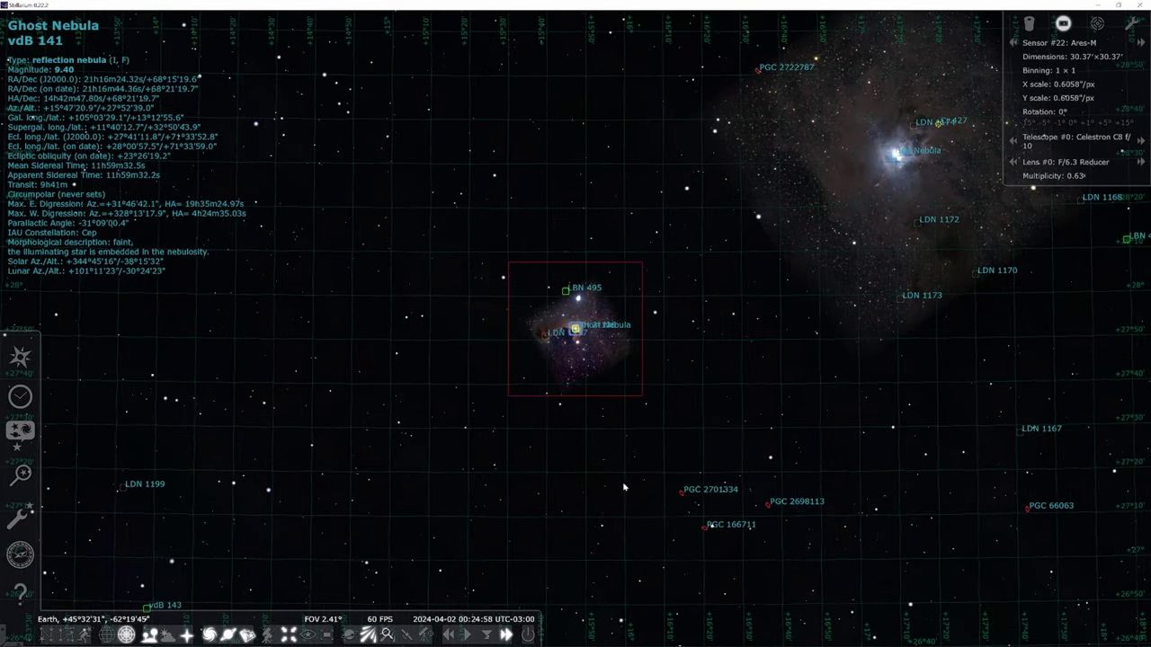
pyautogui.click(467, 635)
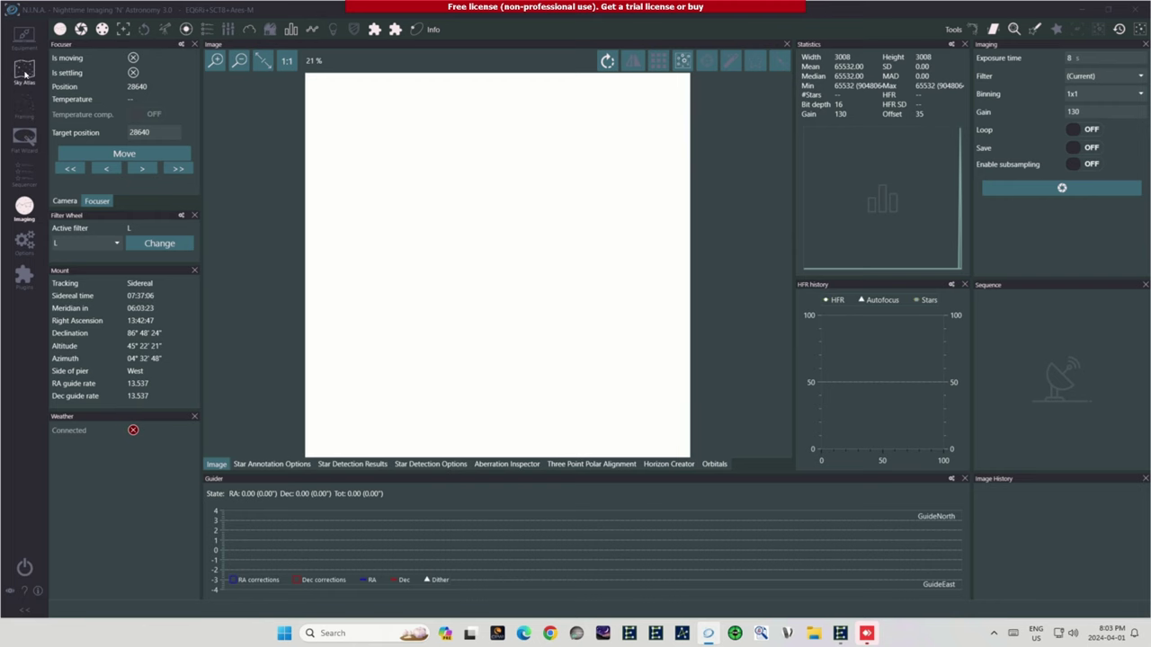
# Step: Search the Sky Atlas for 'vdB141' by object name
pyautogui.click(25, 72)
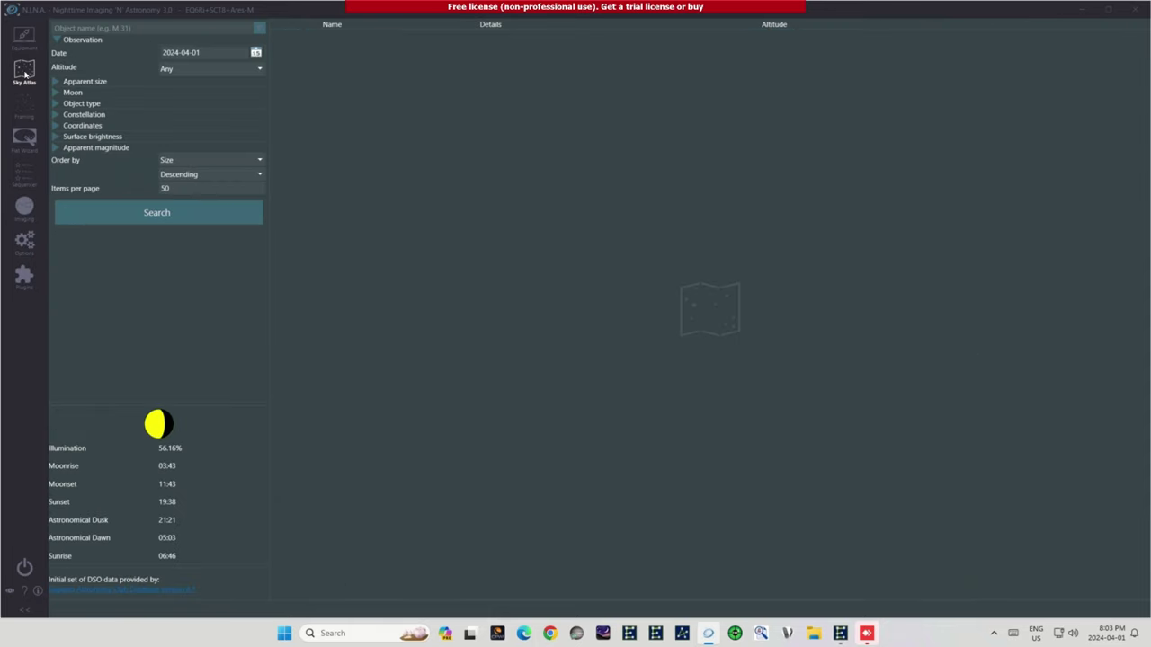
pyautogui.click(176, 28)
pyautogui.write('vdB141')
pyautogui.click(160, 216)
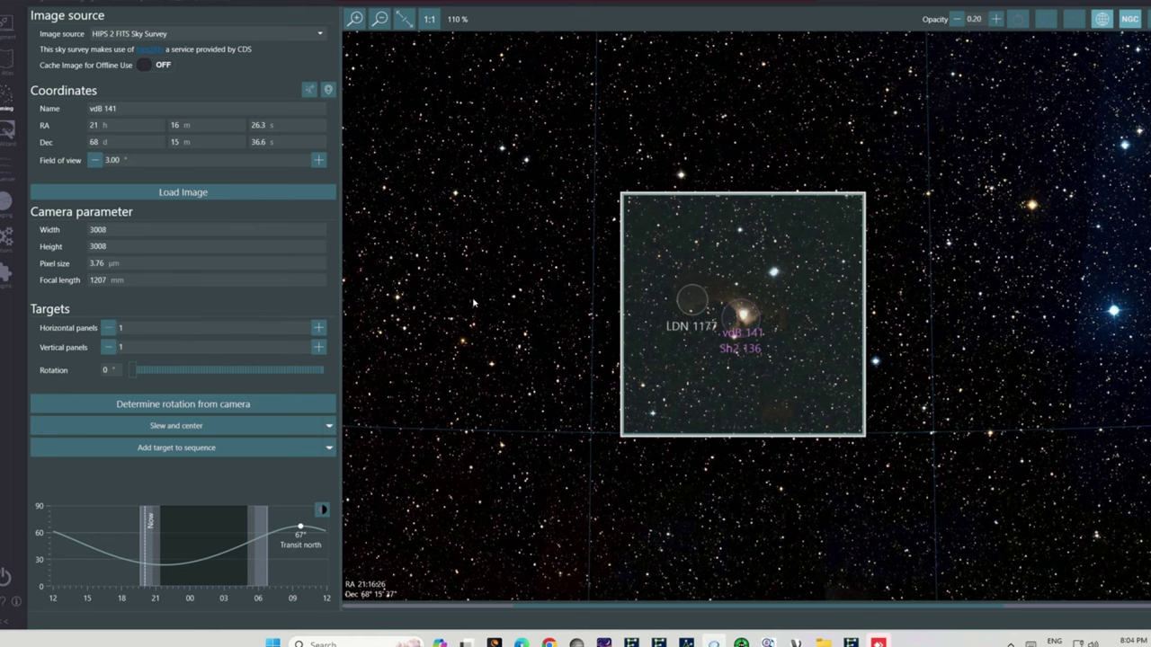
# Step: Zoom the framing sky view out and back in to survey the star field around vdB 141
pyautogui.scroll(-1, 474, 304)
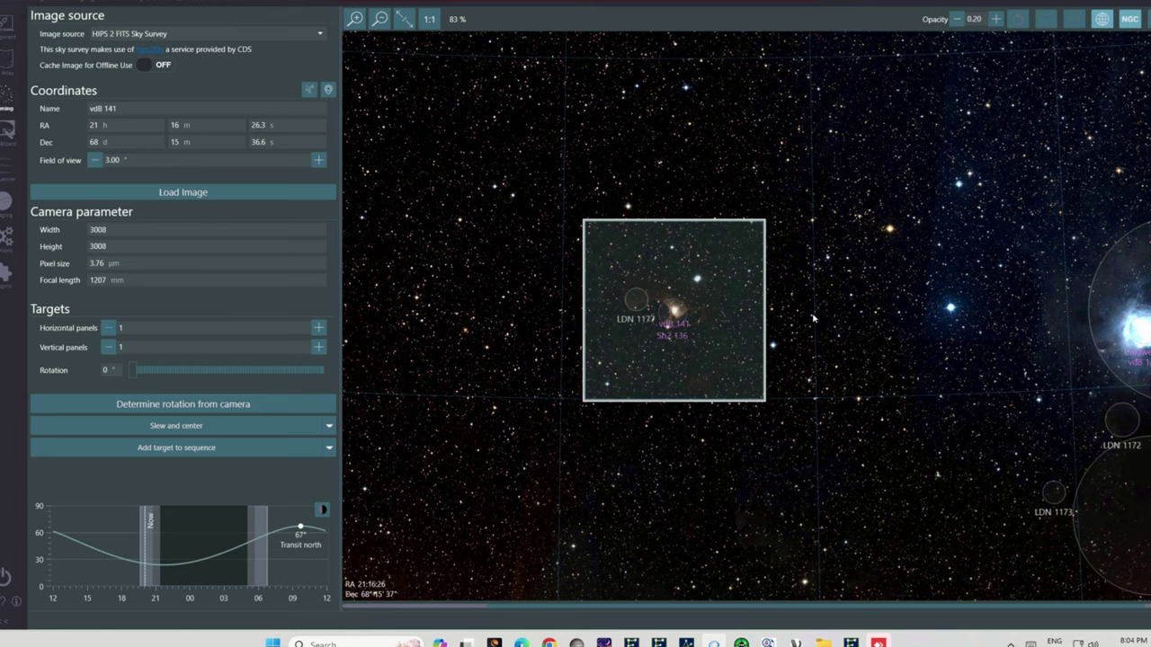
pyautogui.scroll(-2, 813, 318)
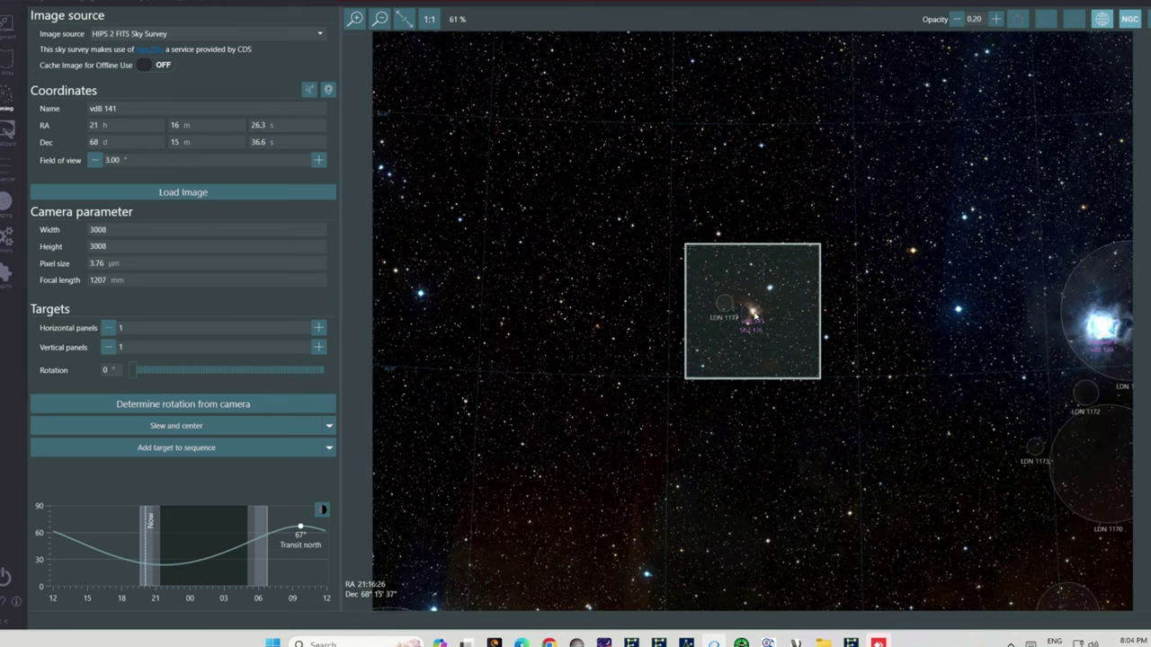
pyautogui.scroll(1, 754, 312)
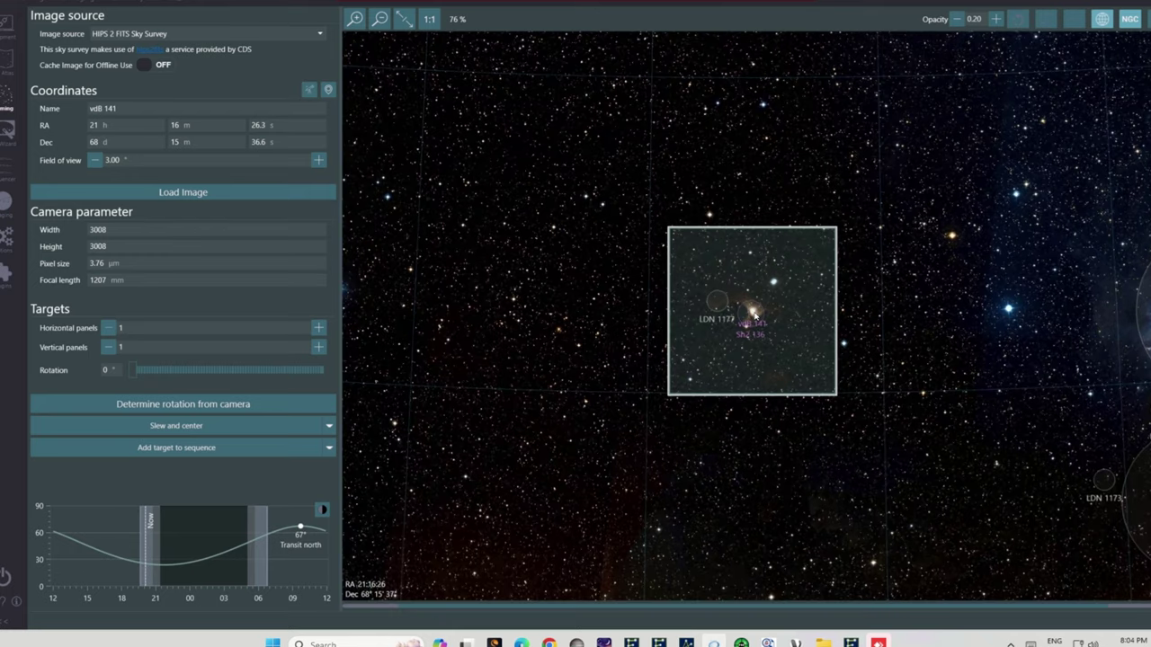
pyautogui.scroll(1, 756, 315)
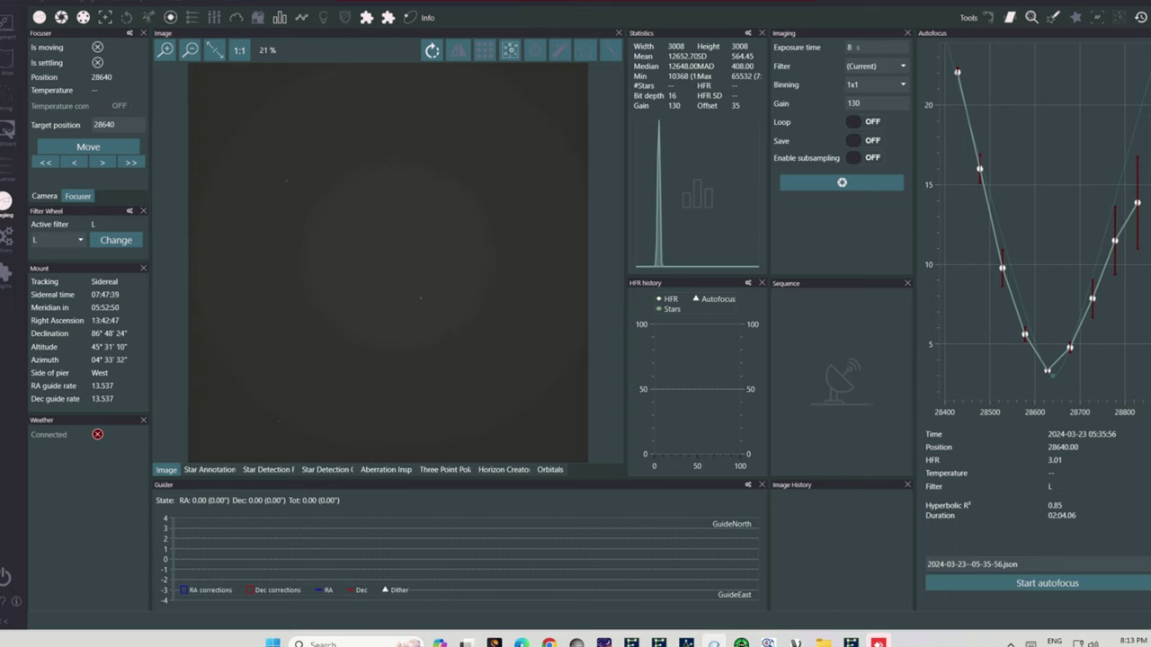
# Step: Set camera gain to 200, take a test exposure, and run autofocus, landing at position 28635
pyautogui.doubleClick(854, 103)
pyautogui.write('200')
pyautogui.click(842, 182)
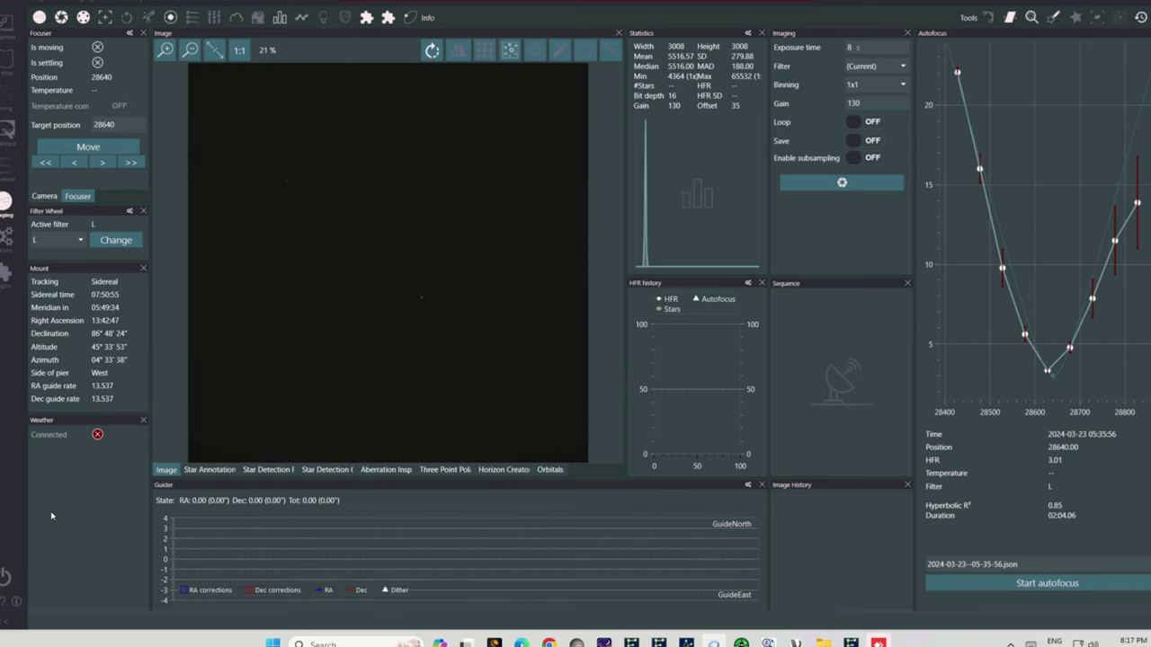
pyautogui.click(1038, 584)
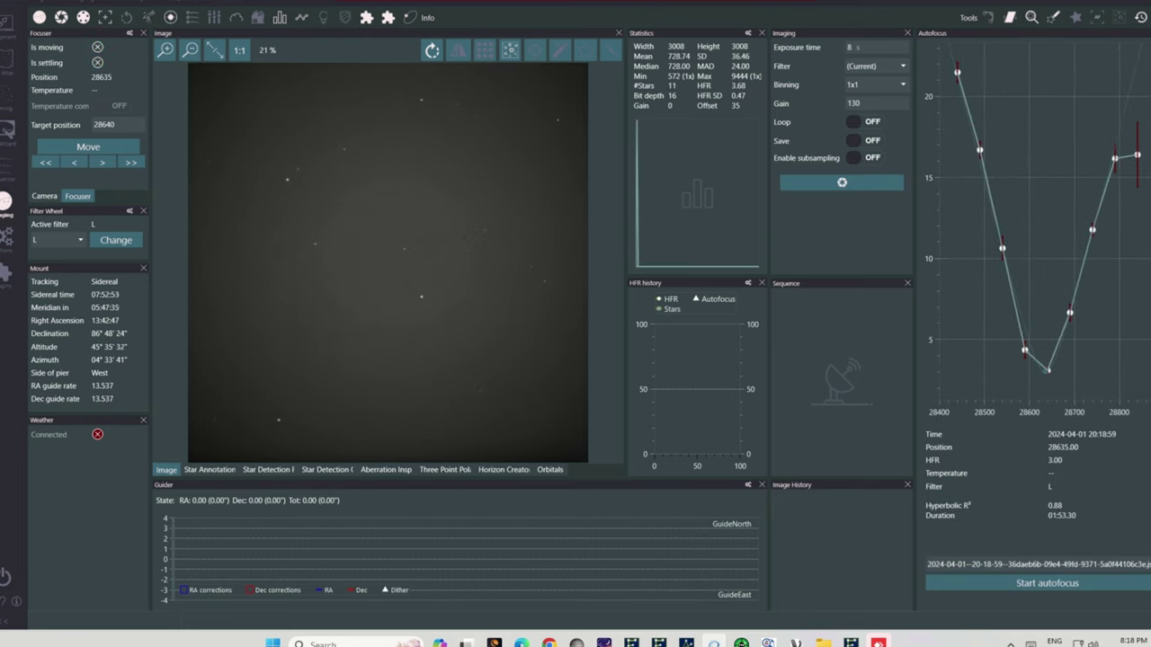
pyautogui.click(445, 469)
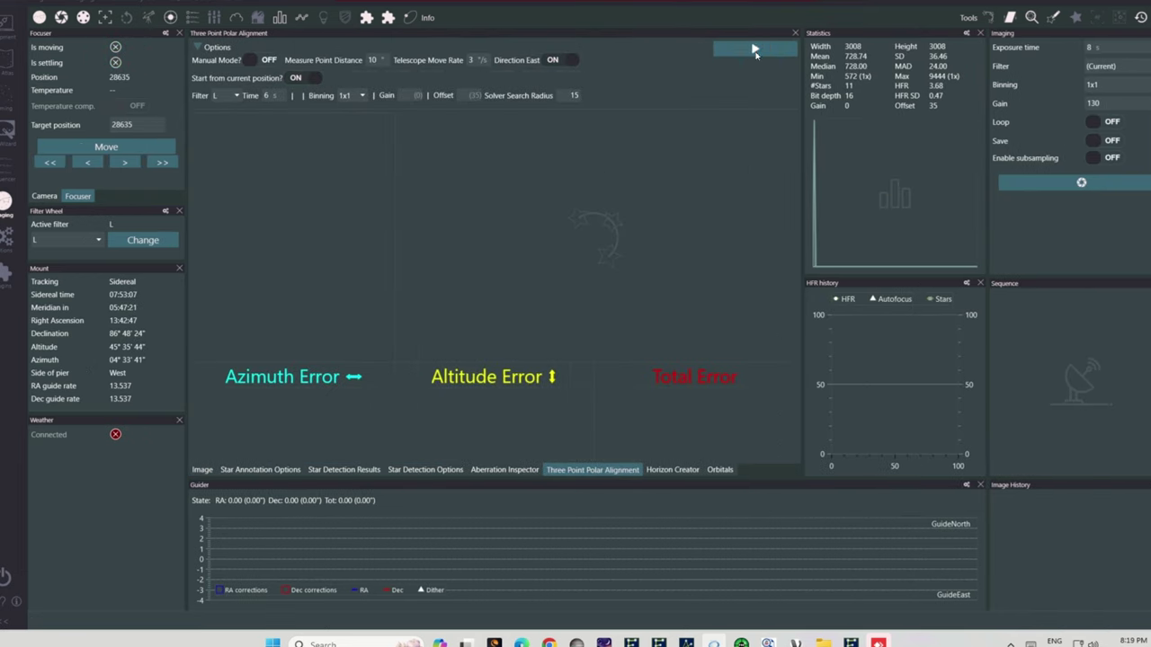
# Step: Start the three-point polar alignment measurement, bringing total error down to 1'46"
pyautogui.click(753, 46)
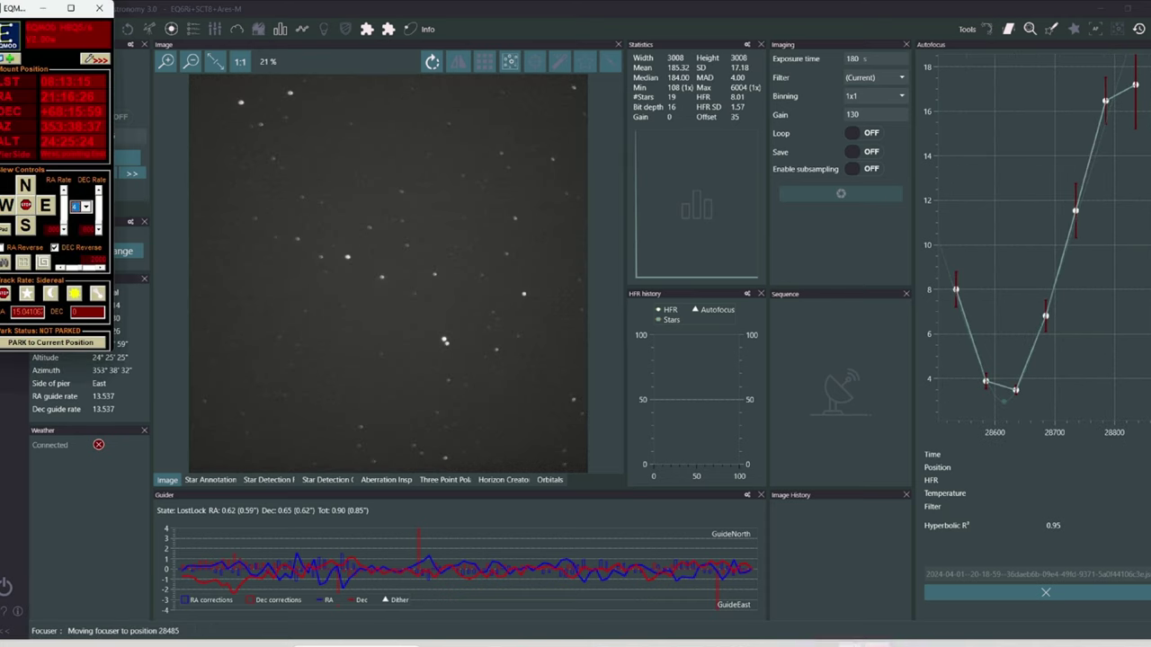
# Step: Close the EQMOD mount window and the autofocus results panel
pyautogui.click(45, 8)
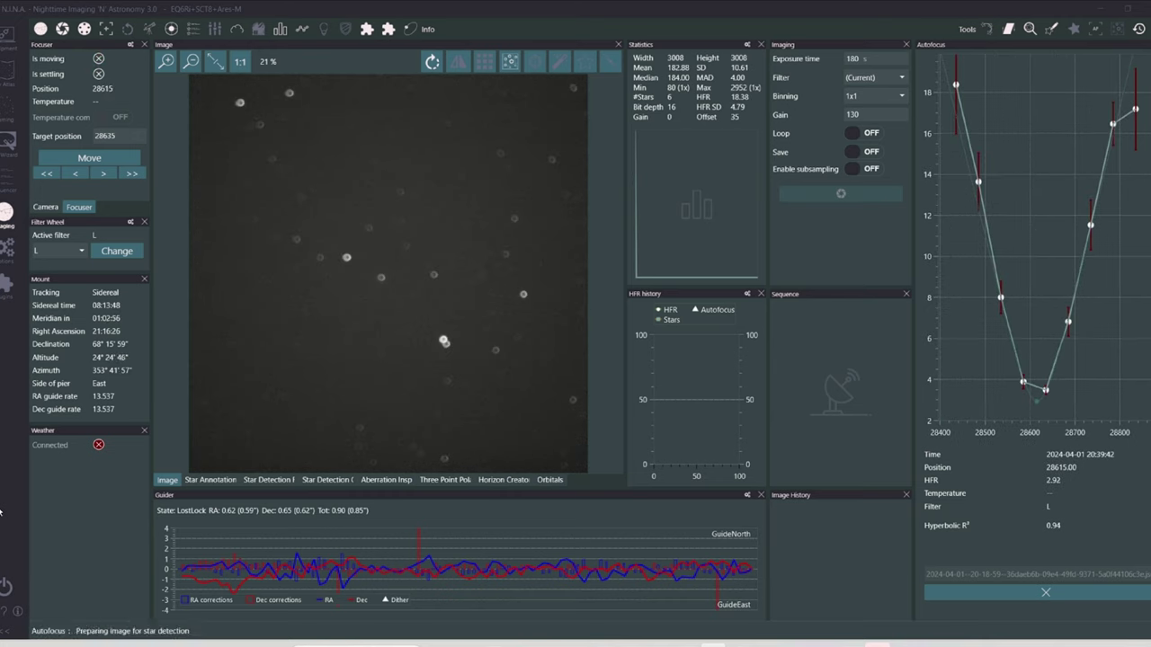
pyautogui.click(1096, 30)
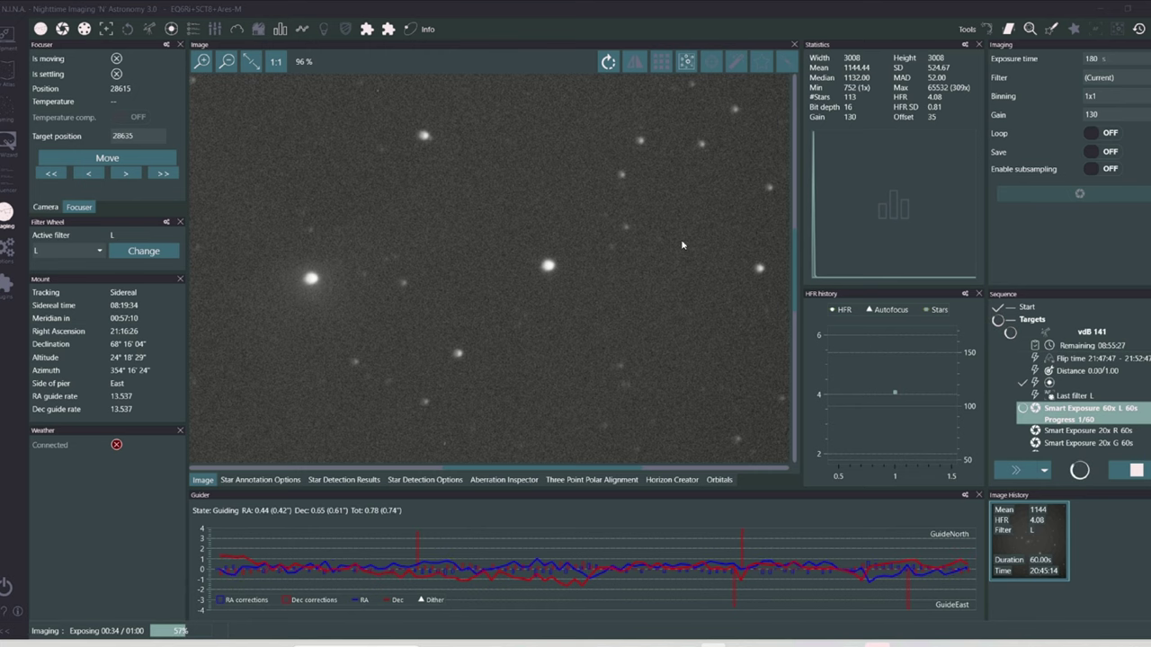
# Step: Zoom in and out on the first vdB 141 L frame to inspect star shapes
pyautogui.scroll(1, 686, 256)
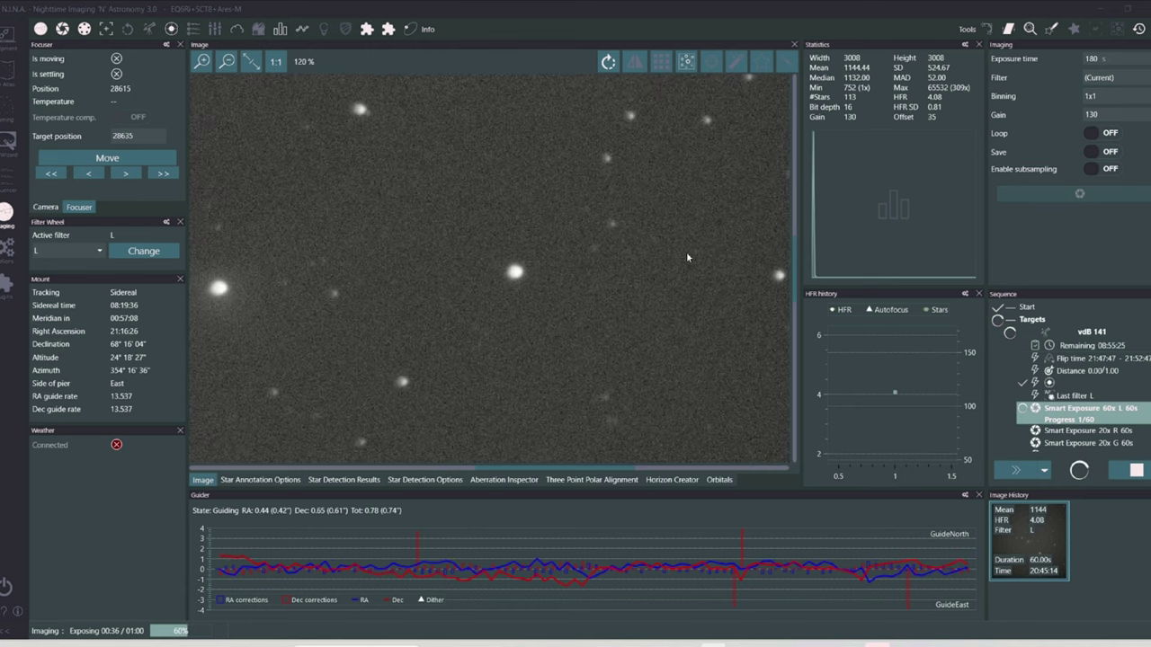
pyautogui.scroll(1, 687, 258)
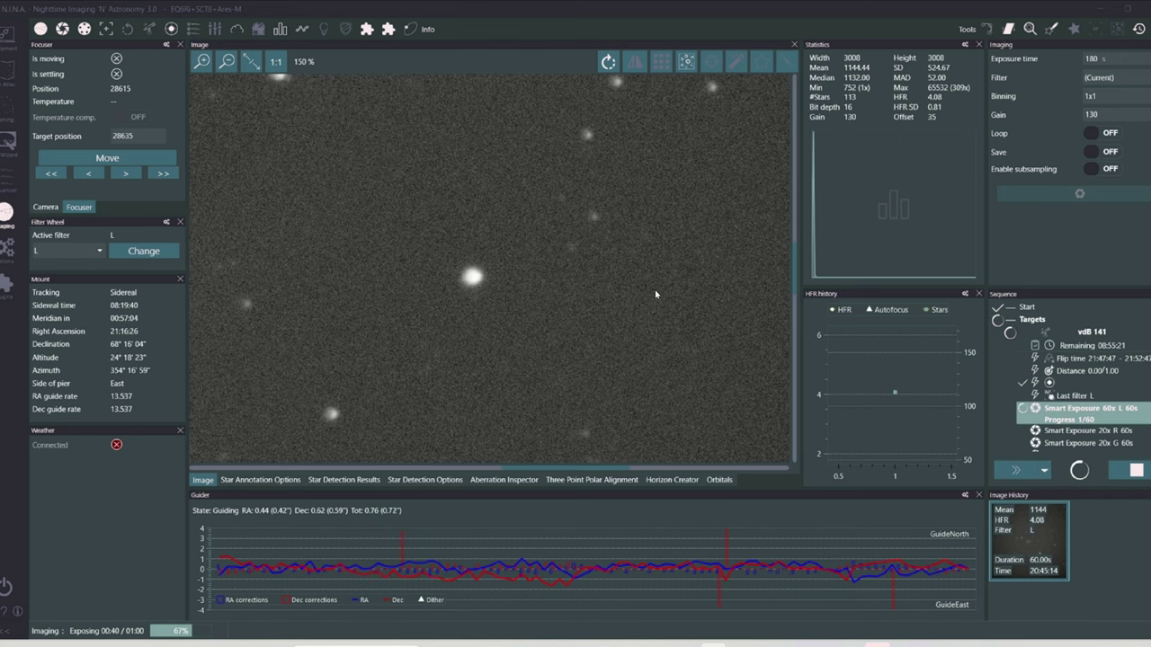
pyautogui.scroll(-3, 640, 283)
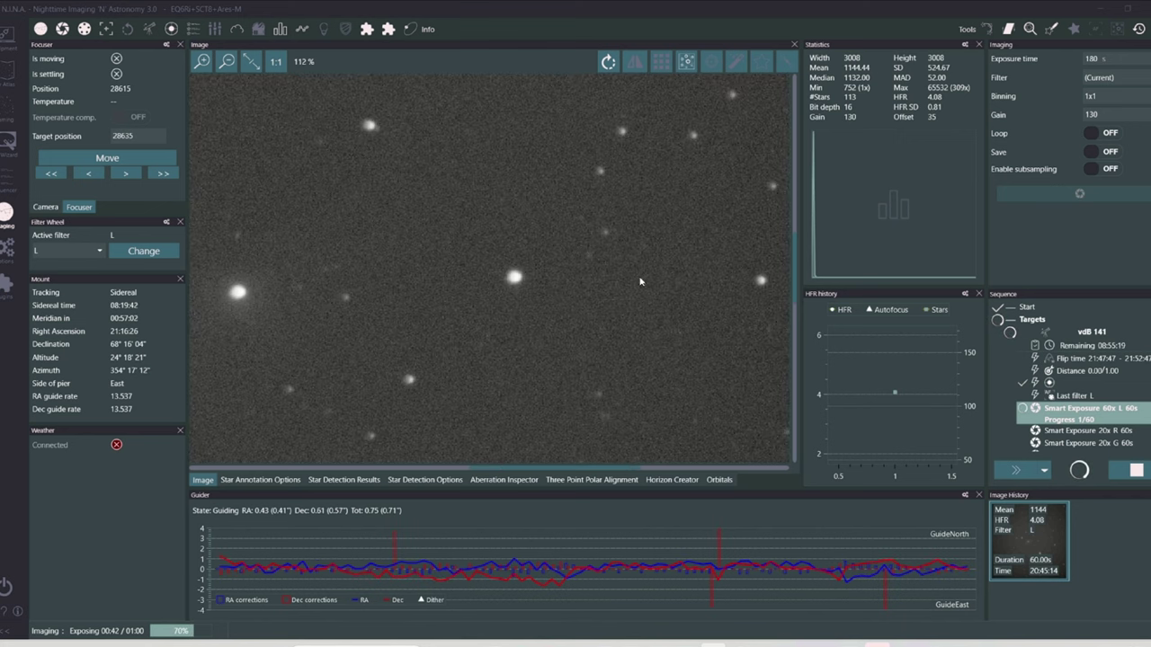
pyautogui.scroll(-4, 640, 281)
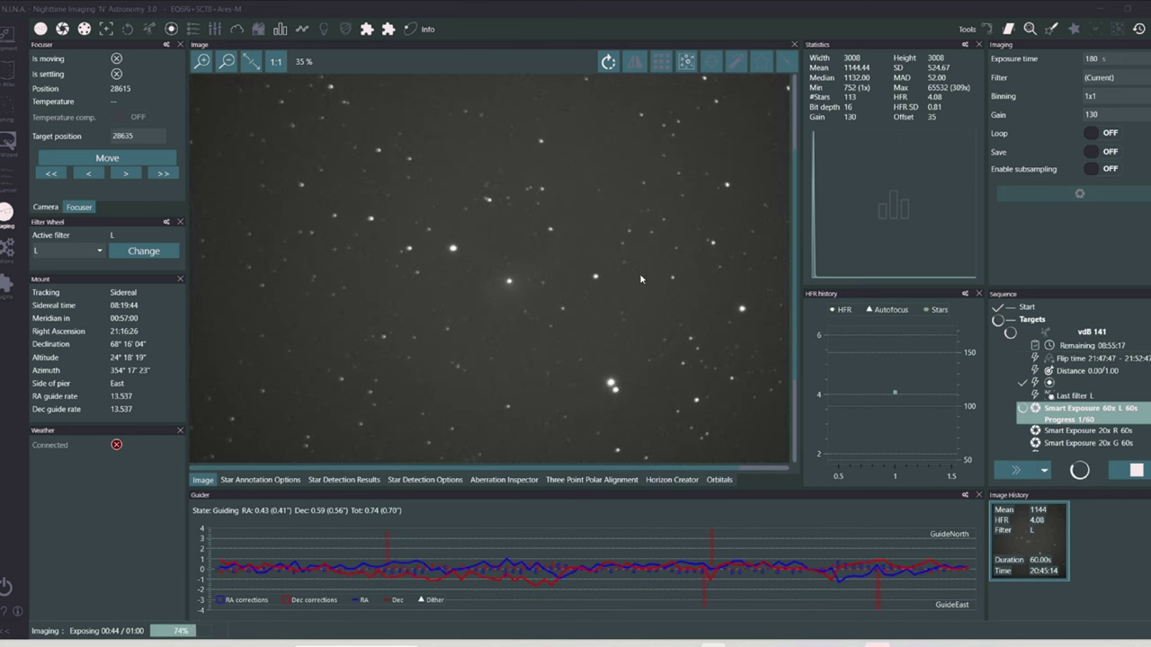
pyautogui.scroll(-1, 414, 274)
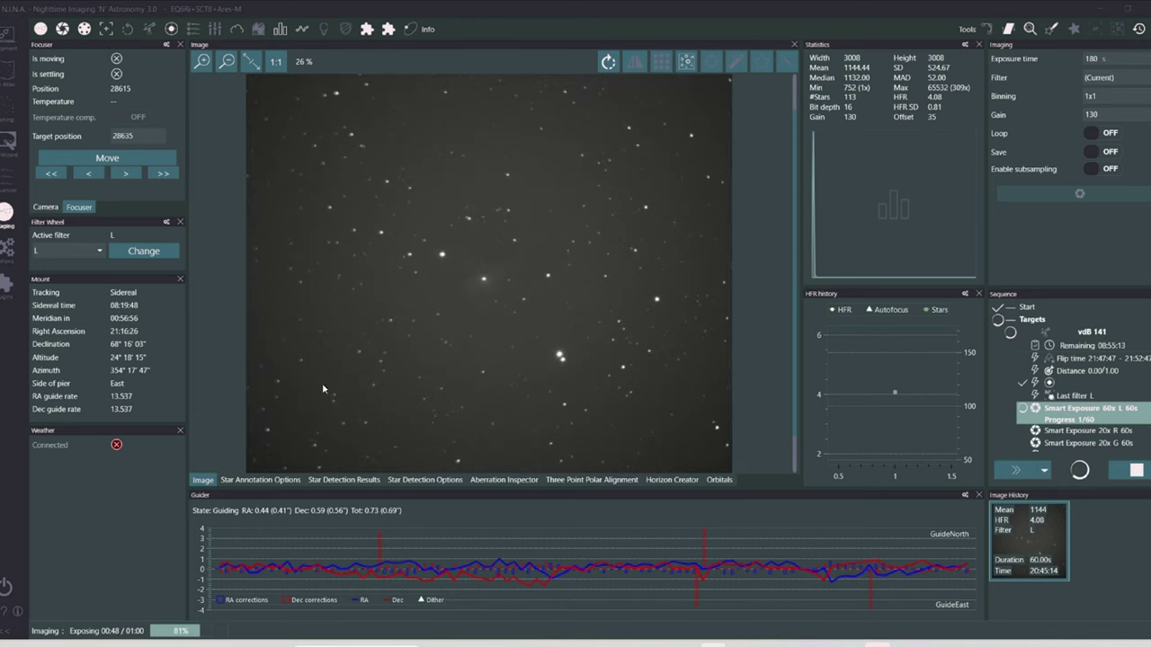
pyautogui.scroll(2, 324, 380)
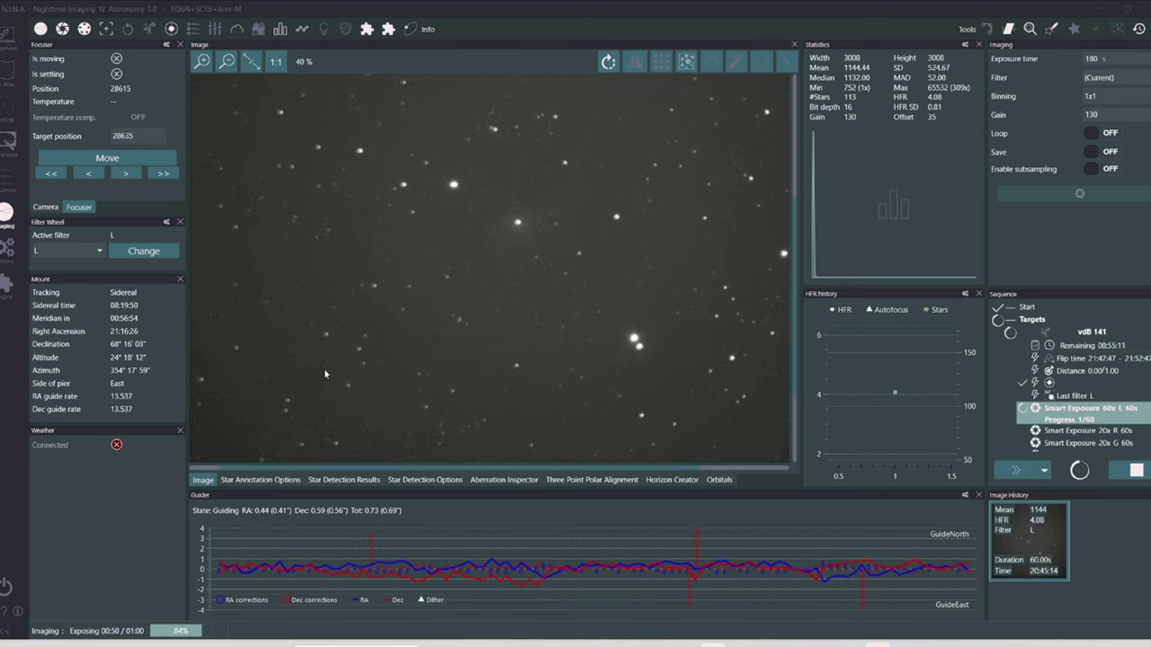
pyautogui.scroll(5, 323, 367)
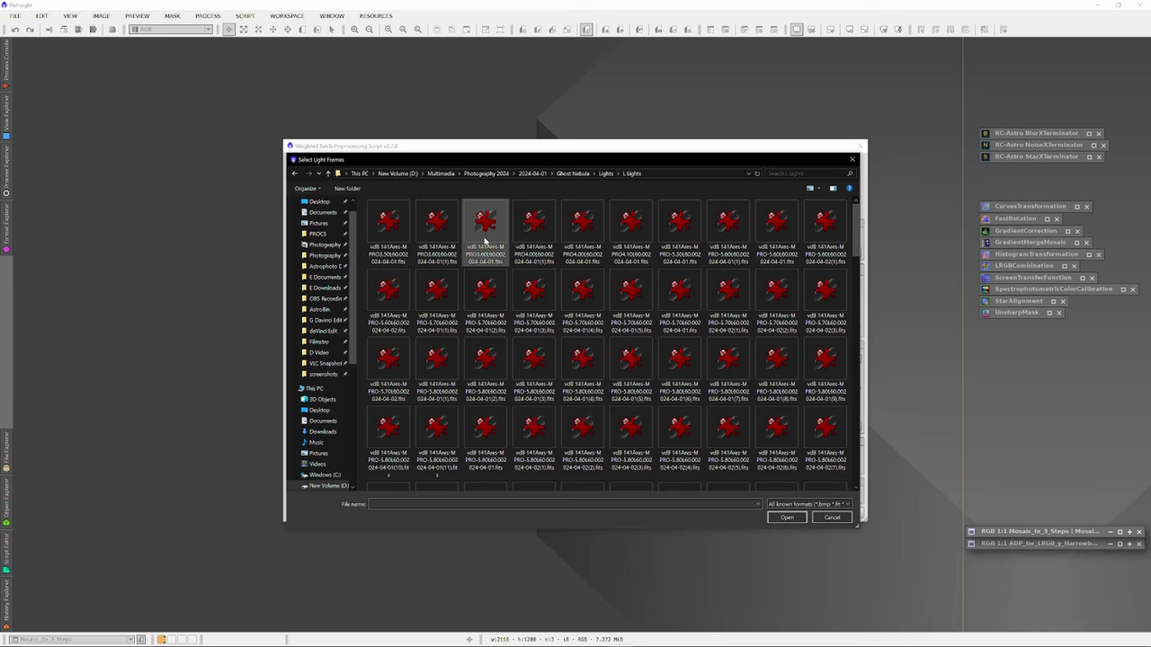
# Step: Open the first vdB 141 L light frame in IrfanView 64-bit from the file picker
pyautogui.rightClick(396, 227)
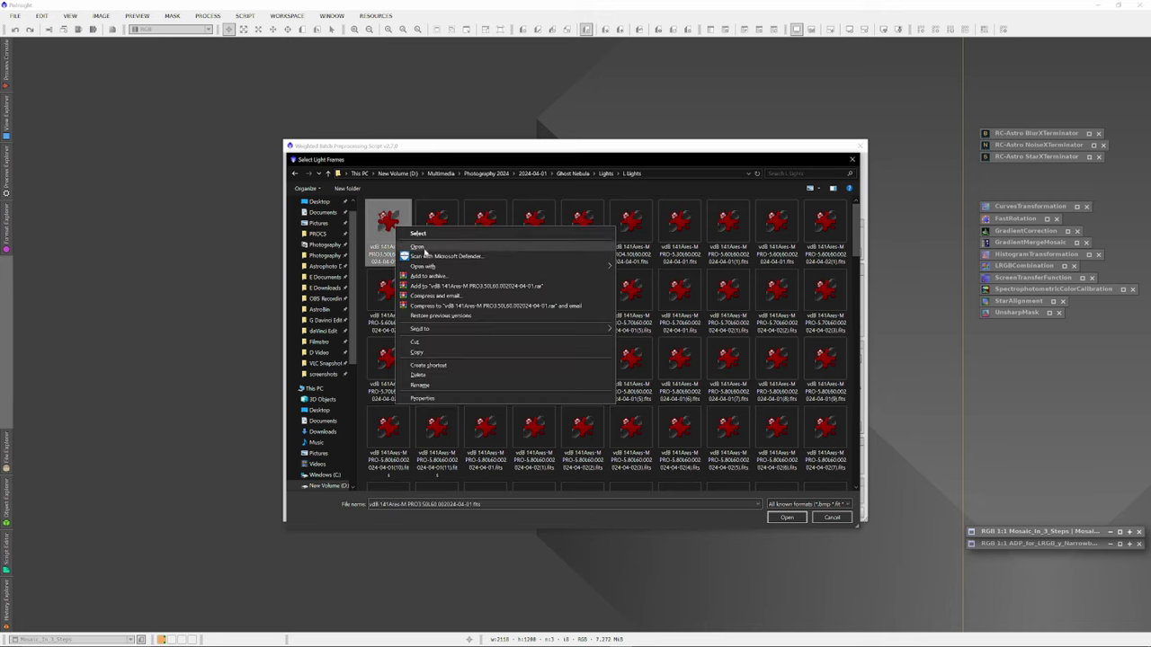
pyautogui.moveTo(439, 268)
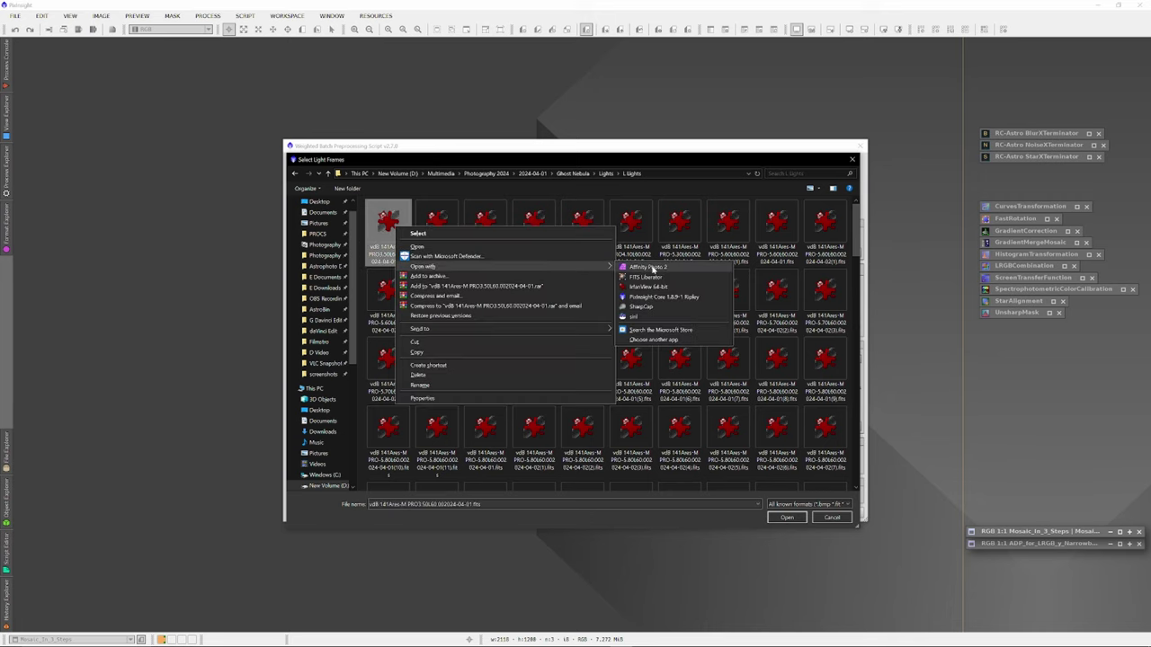
pyautogui.click(648, 286)
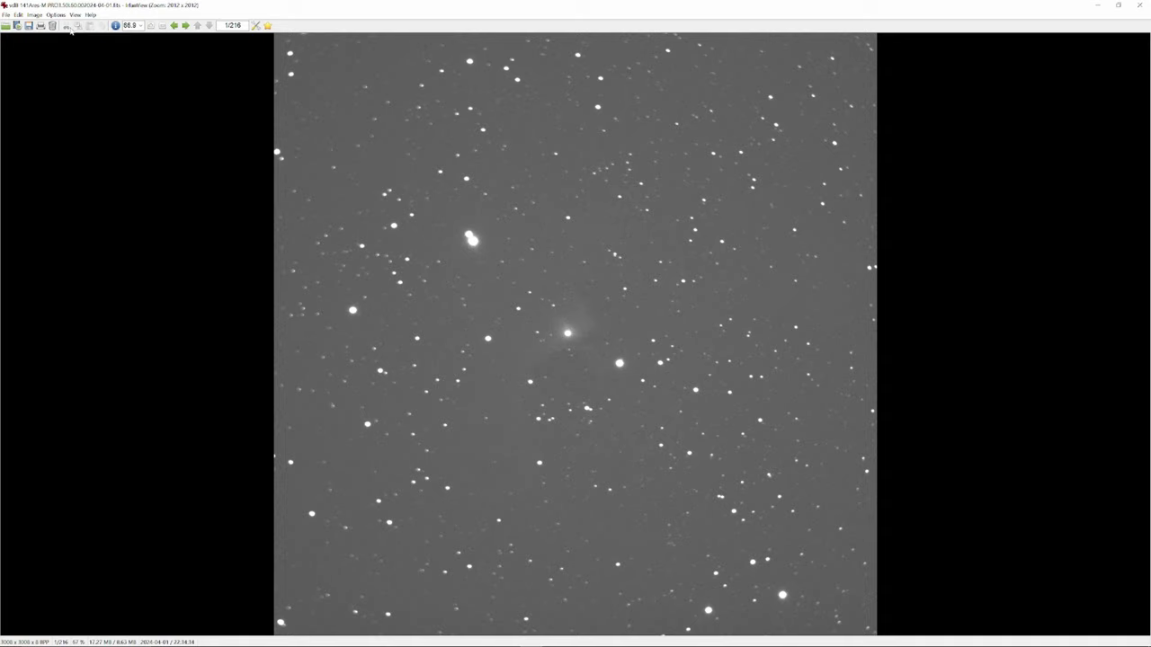
# Step: Step through the light frames back to the first and decline browsing into another folder
pyautogui.press('Right')
pyautogui.press('Right')
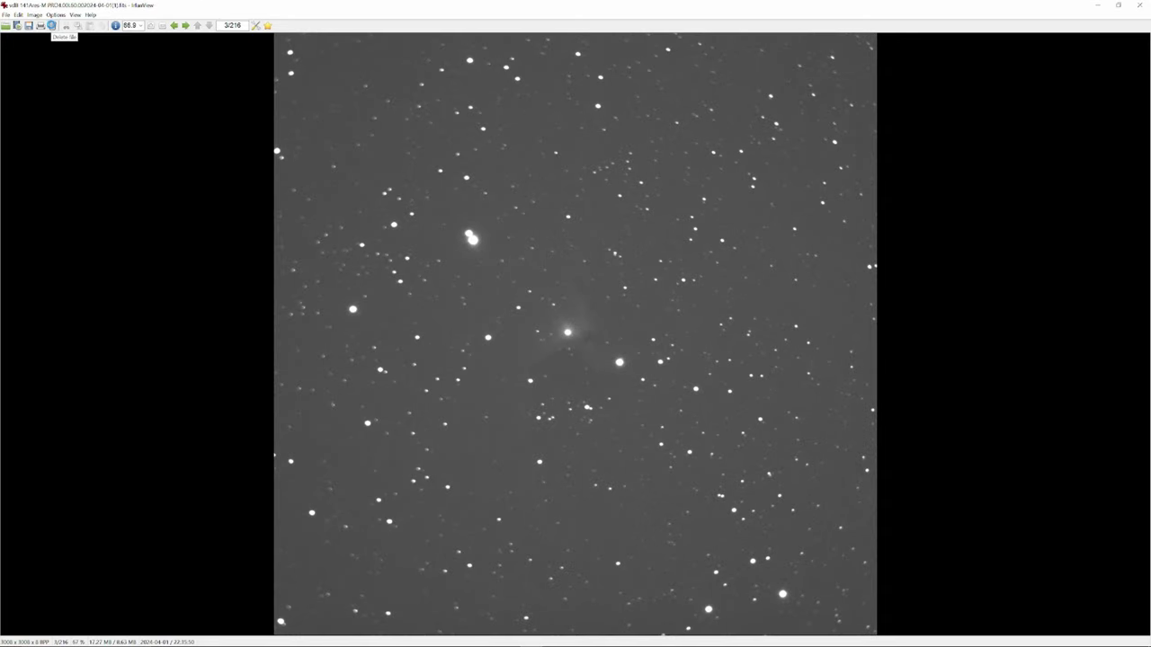
pyautogui.press('Left')
pyautogui.press('Left')
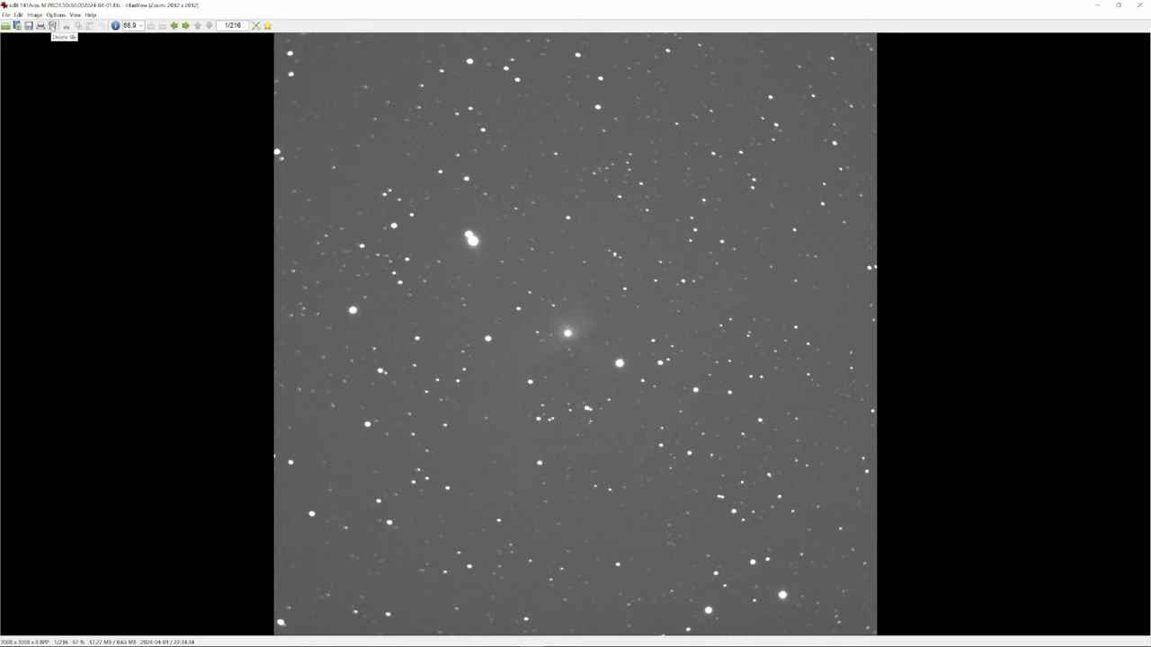
pyautogui.press('Left')
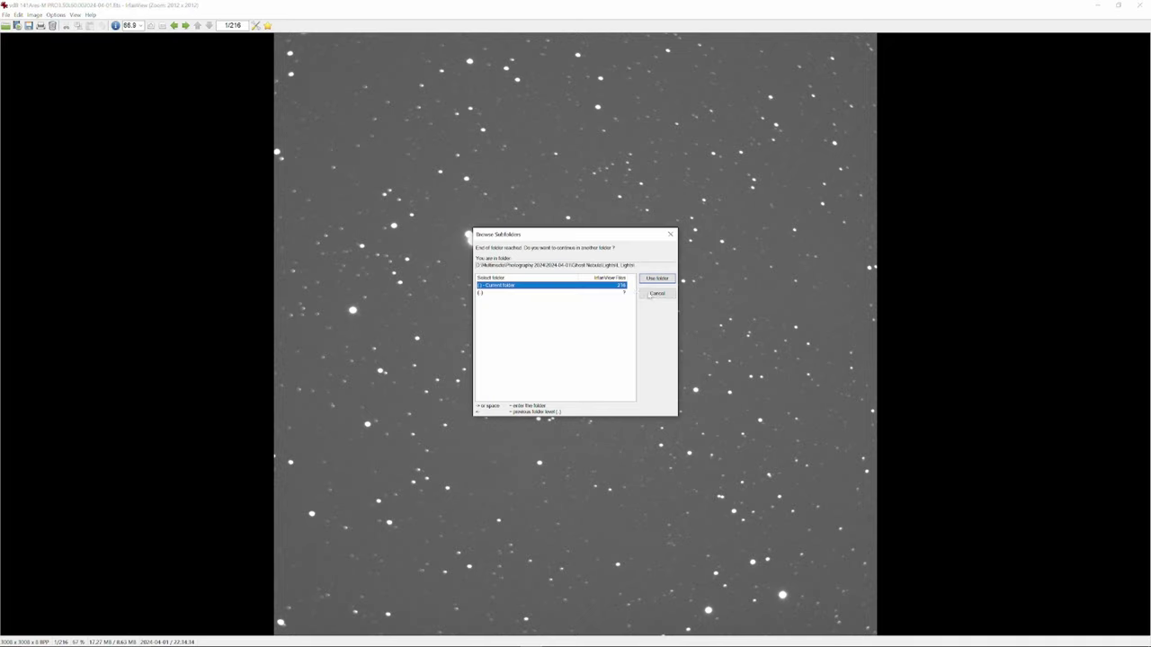
pyautogui.click(653, 294)
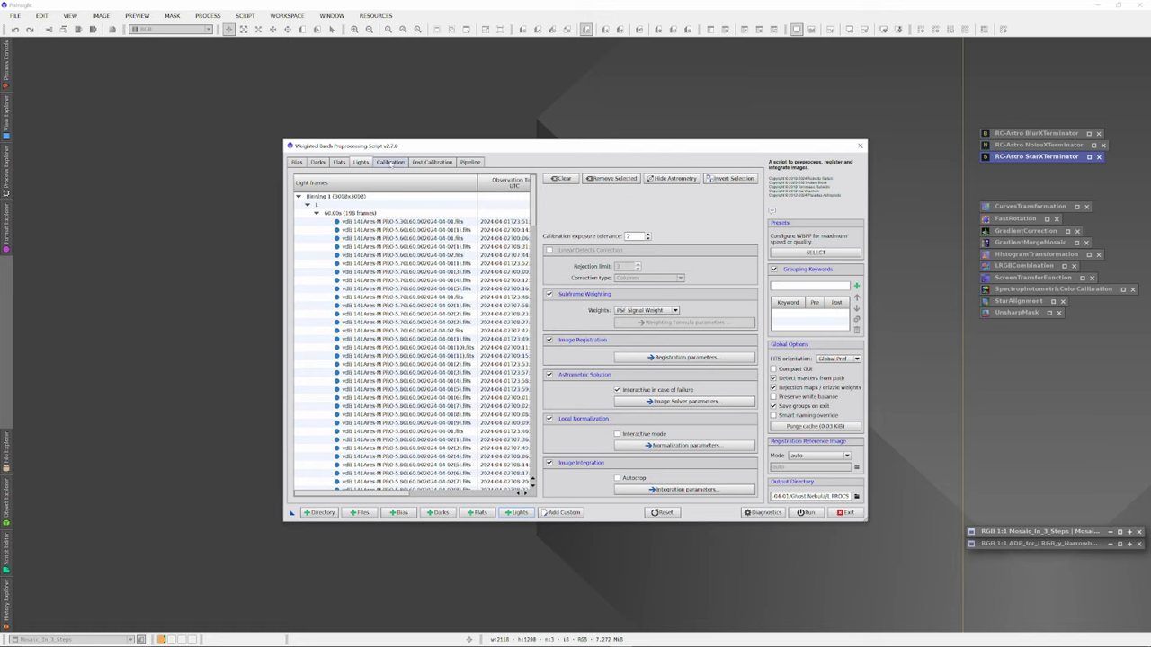
# Step: Enable 2x drizzle for the L lights under Post Calibration and run WBPP
pyautogui.click(390, 163)
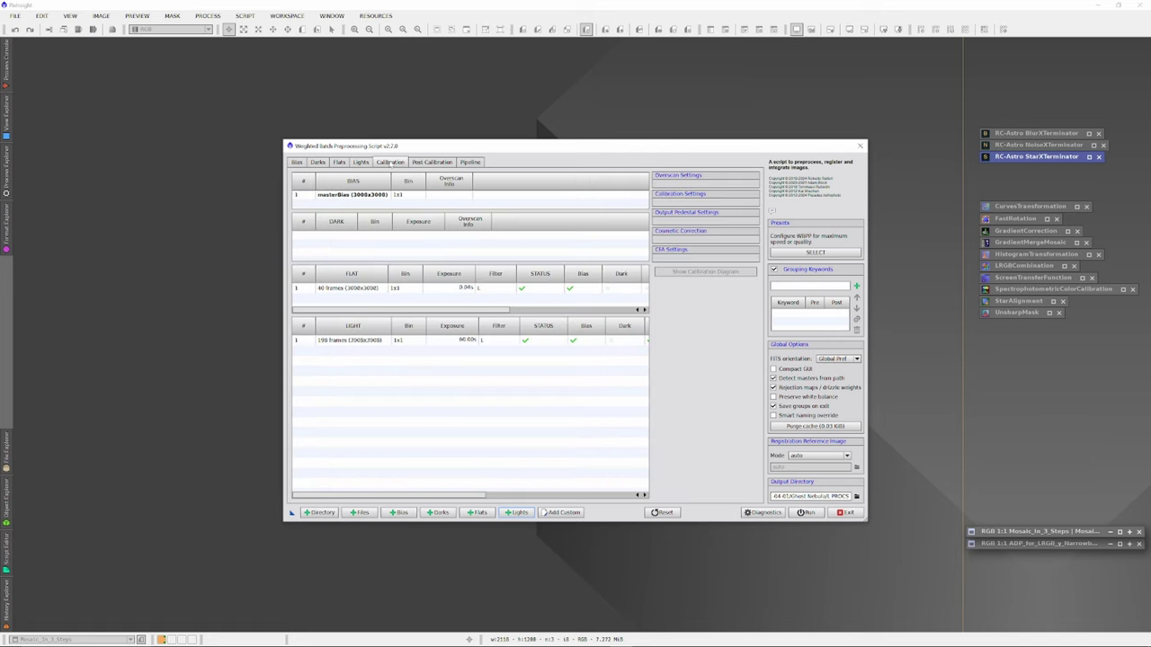
pyautogui.click(431, 162)
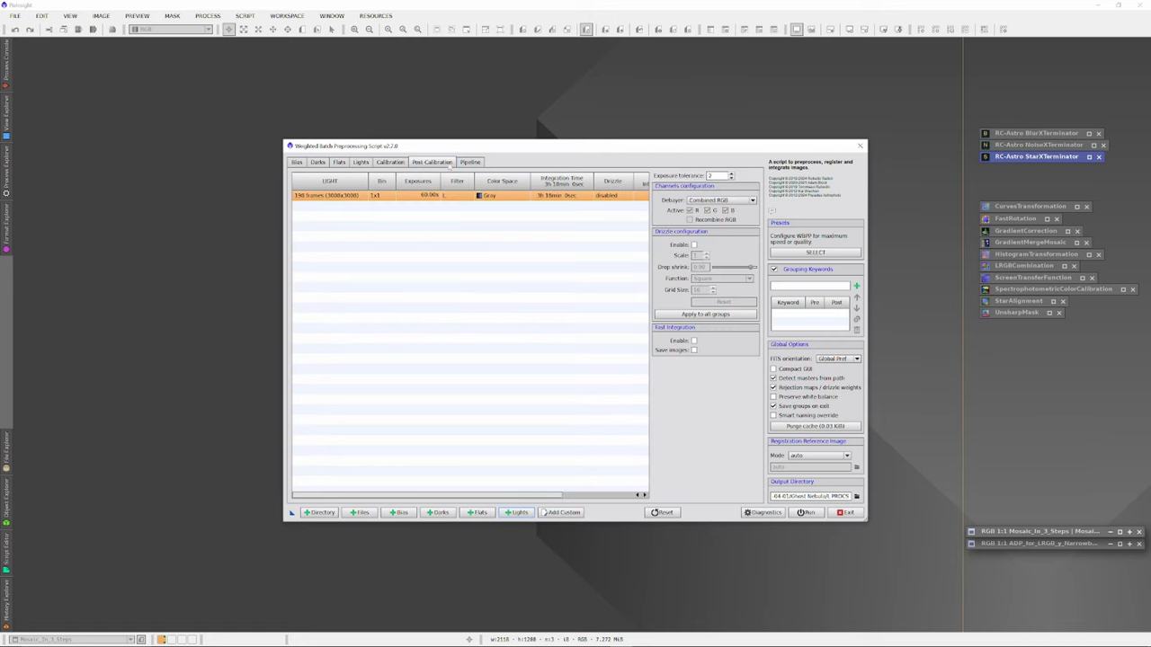
pyautogui.click(694, 245)
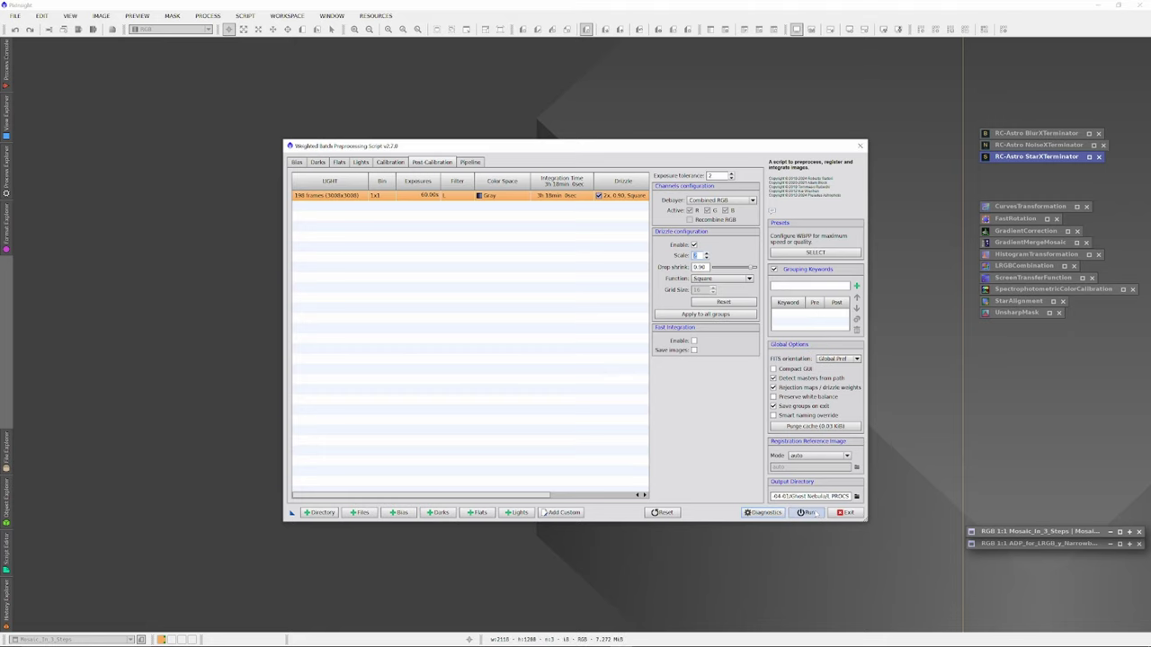
pyautogui.click(808, 513)
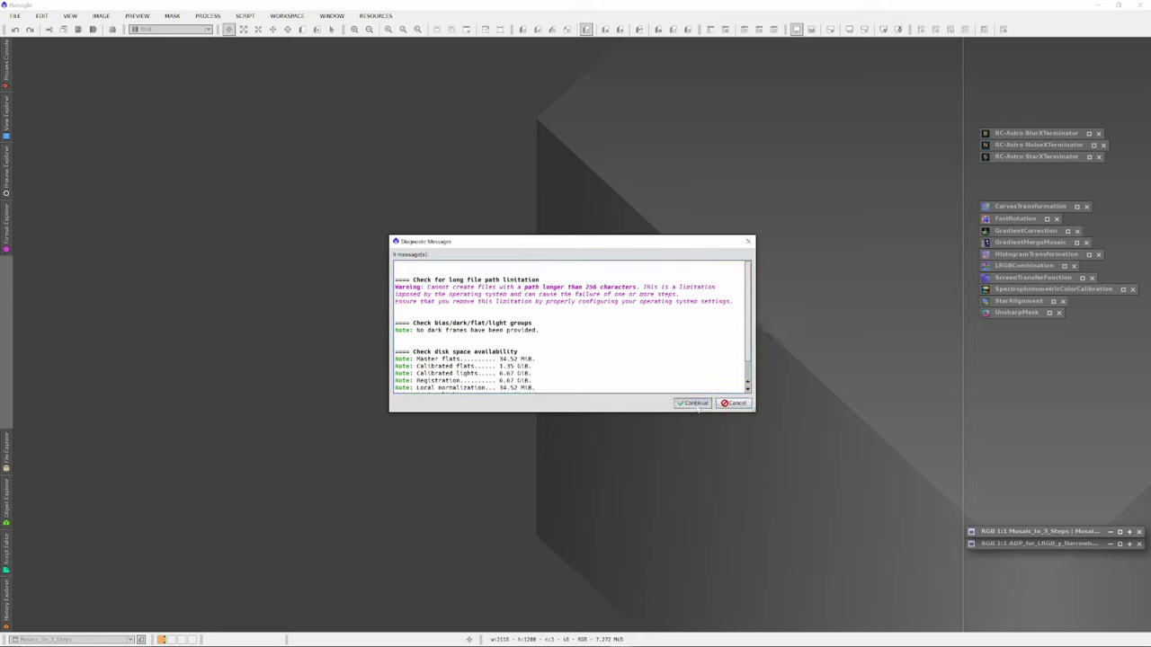
# Step: Continue past the diagnostic warnings so WBPP finishes and its master folder can be opened
pyautogui.click(695, 403)
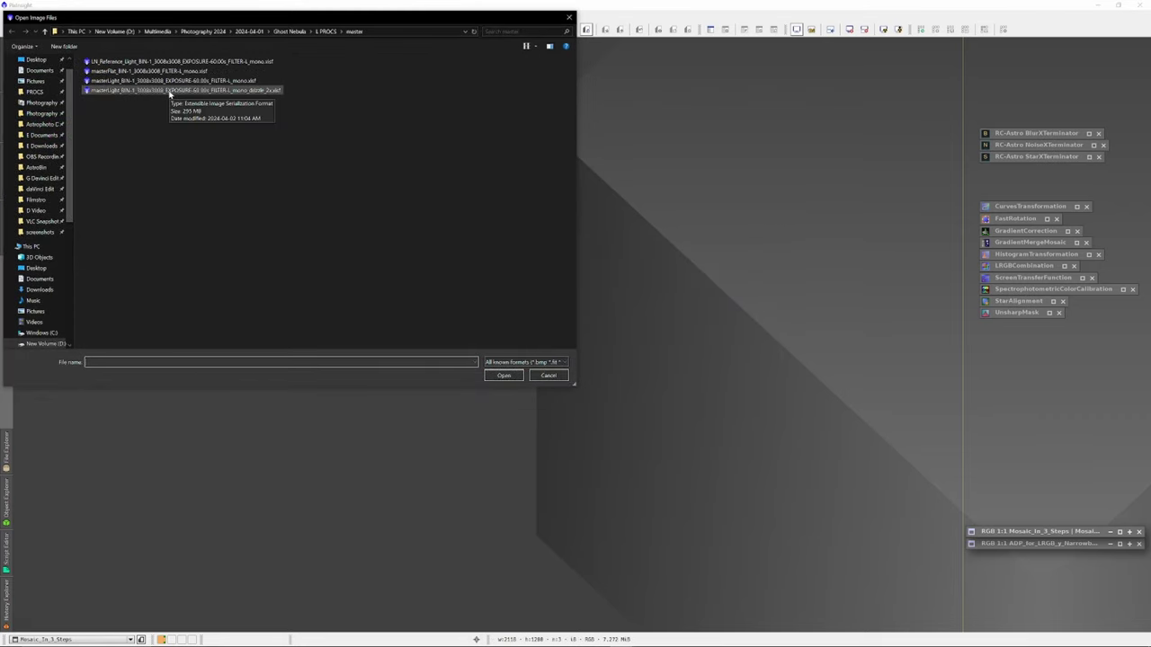
# Step: Open the drizzle 2x master light, fit its window to the top-left, and auto-stretch it
pyautogui.doubleClick(169, 91)
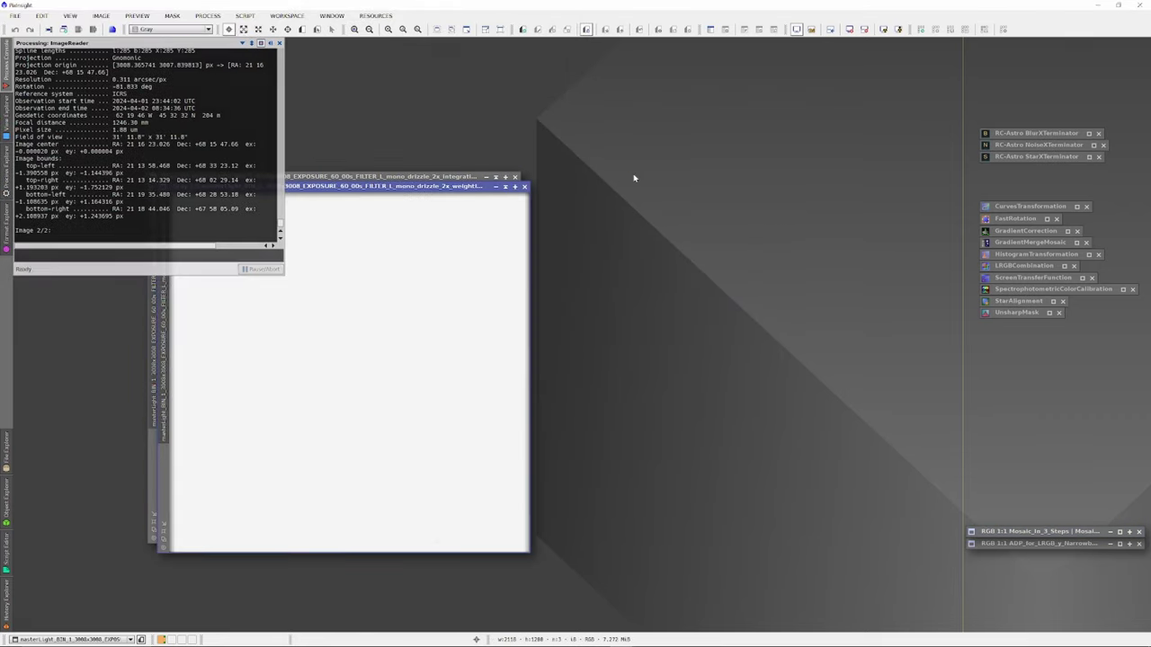
pyautogui.scroll(-1, 340, 402)
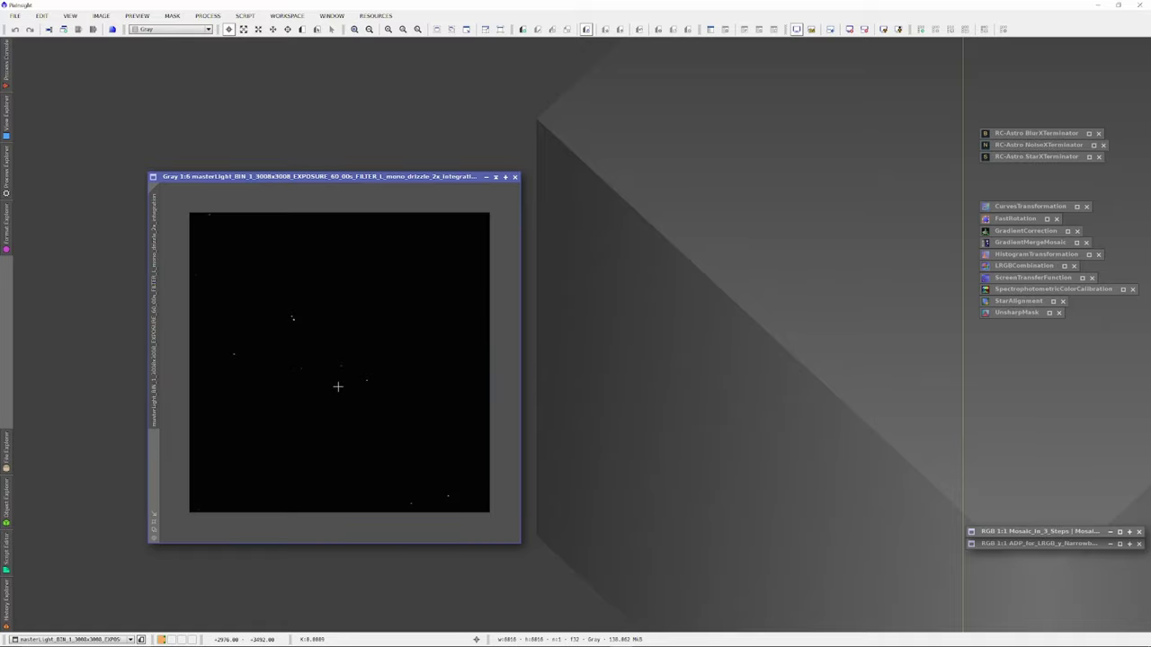
pyautogui.click(153, 514)
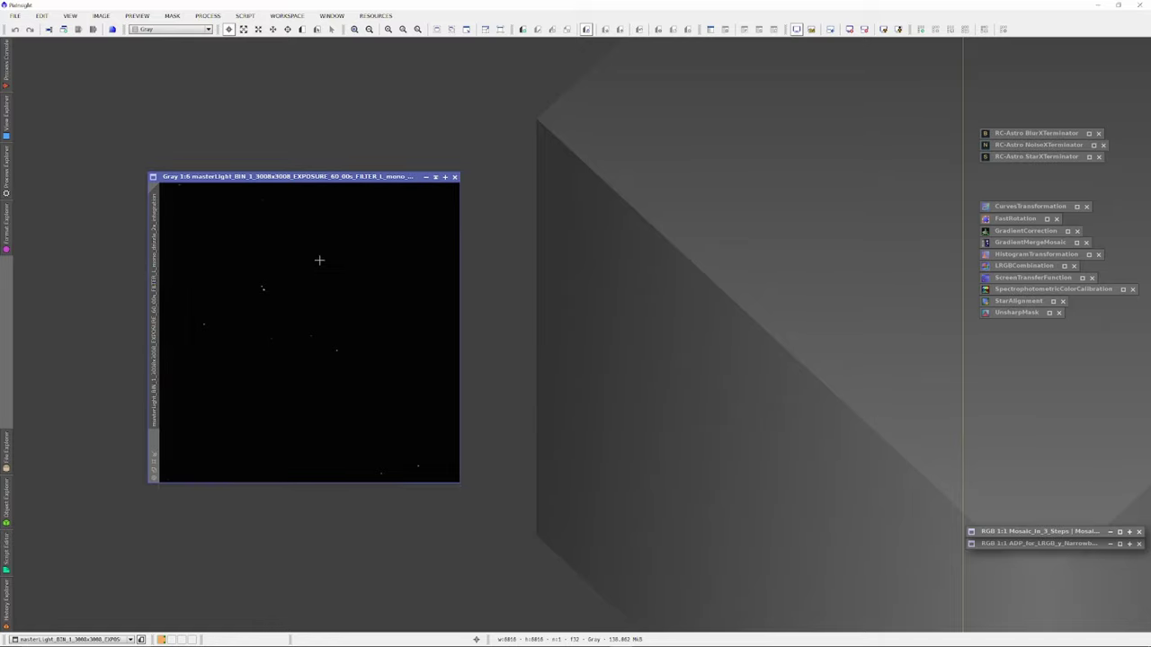
pyautogui.moveTo(344, 180); pyautogui.dragTo(207, 45)
pyautogui.click(884, 29)
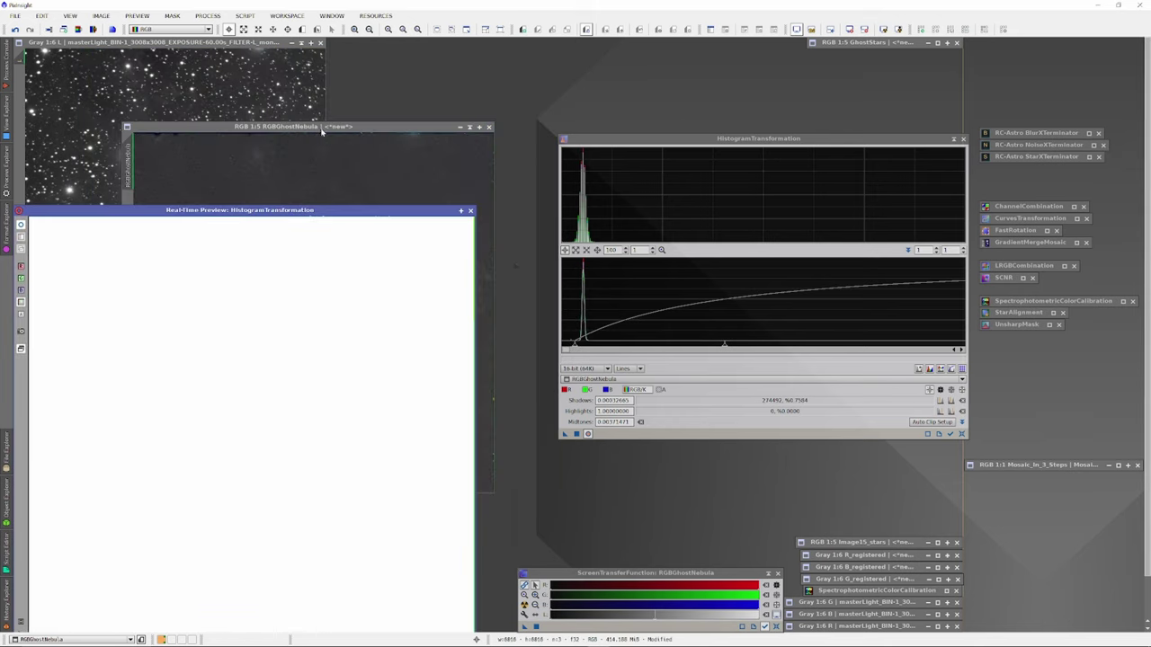
# Step: Stretch the histogram shadows and midtones and apply the stretch permanently to RGBGhostNebula
pyautogui.moveTo(724, 344); pyautogui.dragTo(704, 344)
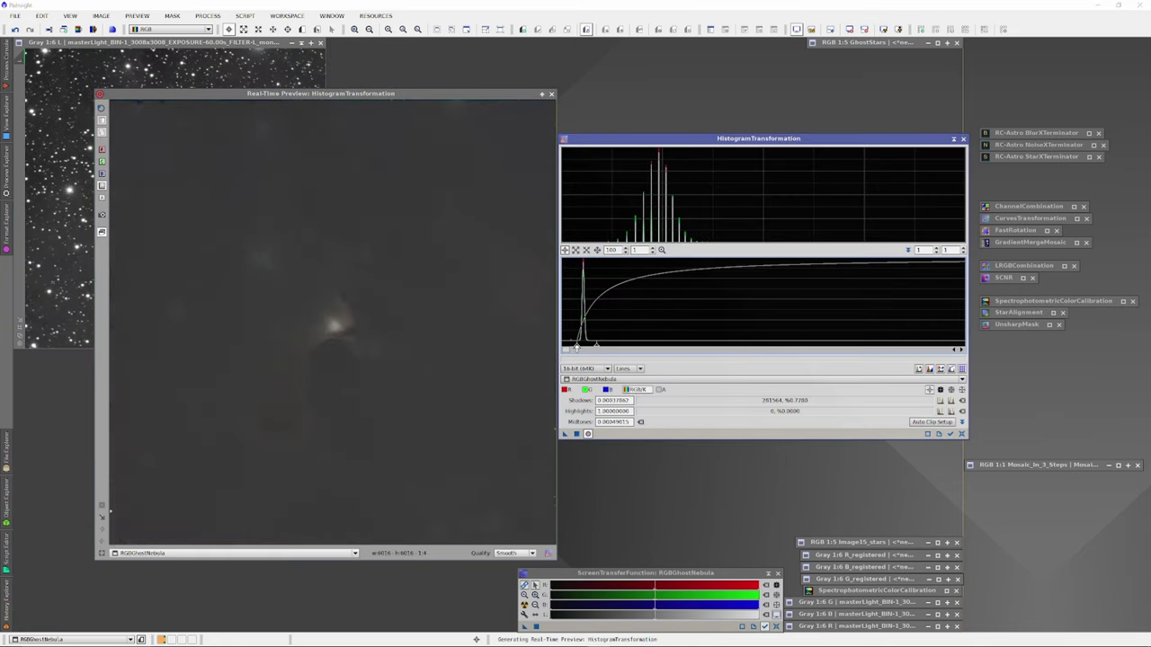
pyautogui.scroll(2, 704, 345)
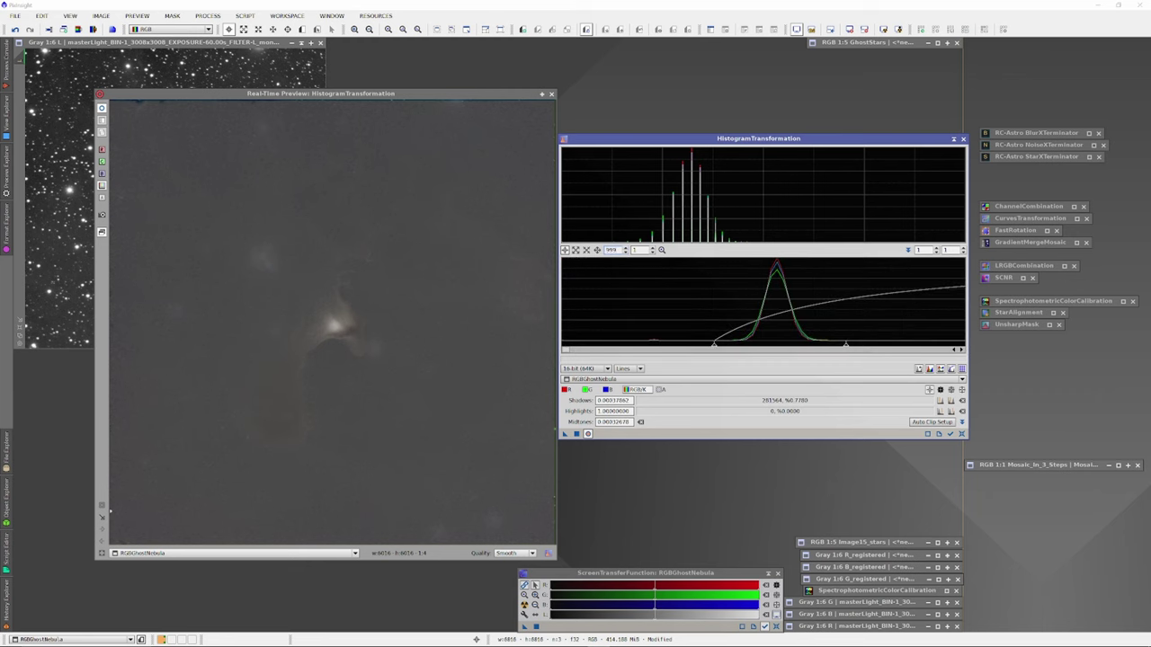
pyautogui.moveTo(809, 346); pyautogui.dragTo(827, 347)
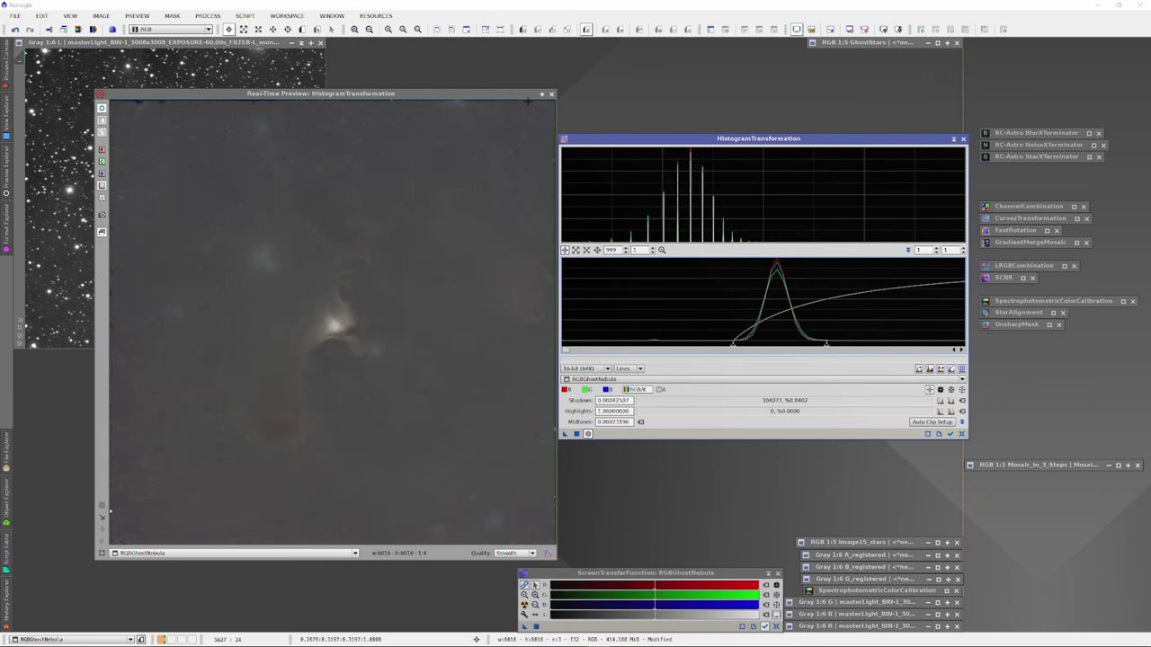
pyautogui.click(588, 433)
pyautogui.moveTo(477, 434); pyautogui.dragTo(478, 433)
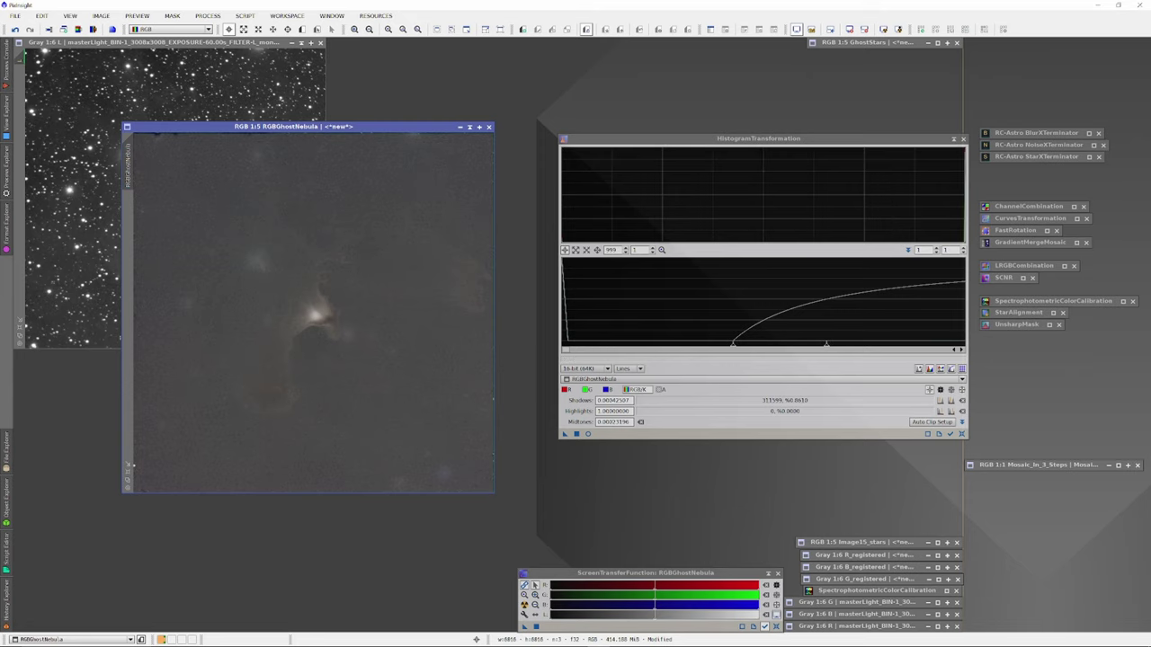
pyautogui.moveTo(564, 434); pyautogui.dragTo(1034, 254)
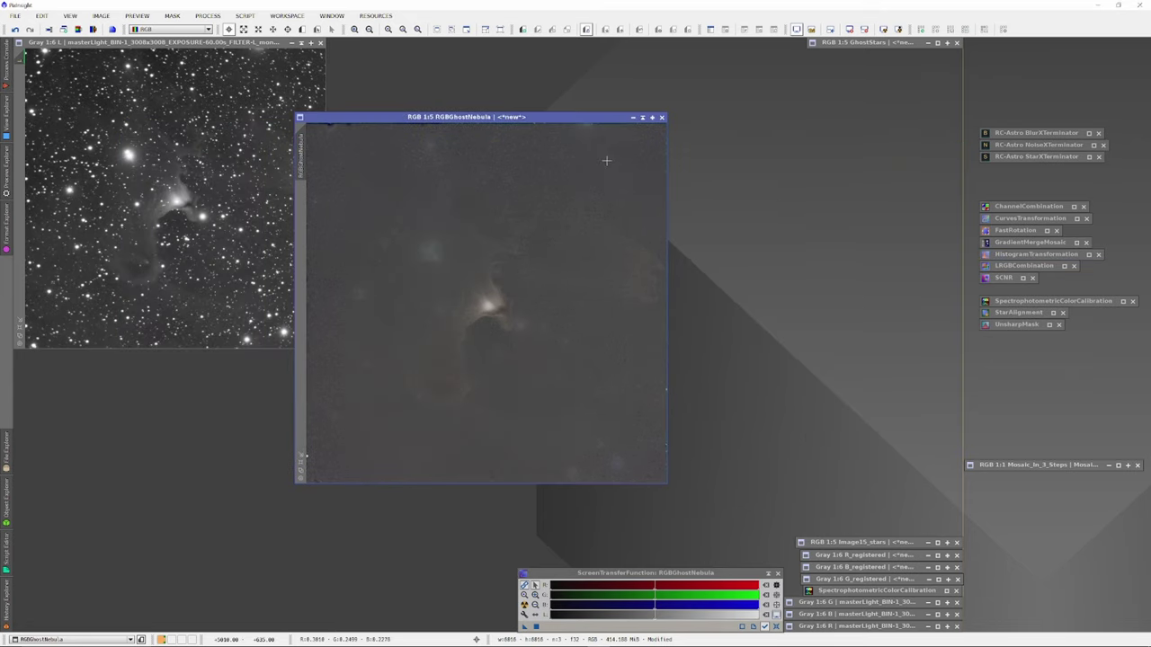
pyautogui.doubleClick(1034, 220)
# Step: Apply an S-curve lifting the nebula's midtones, then denoise with NoiseXTerminator (0.90, detail 0.15)
pyautogui.click(576, 490)
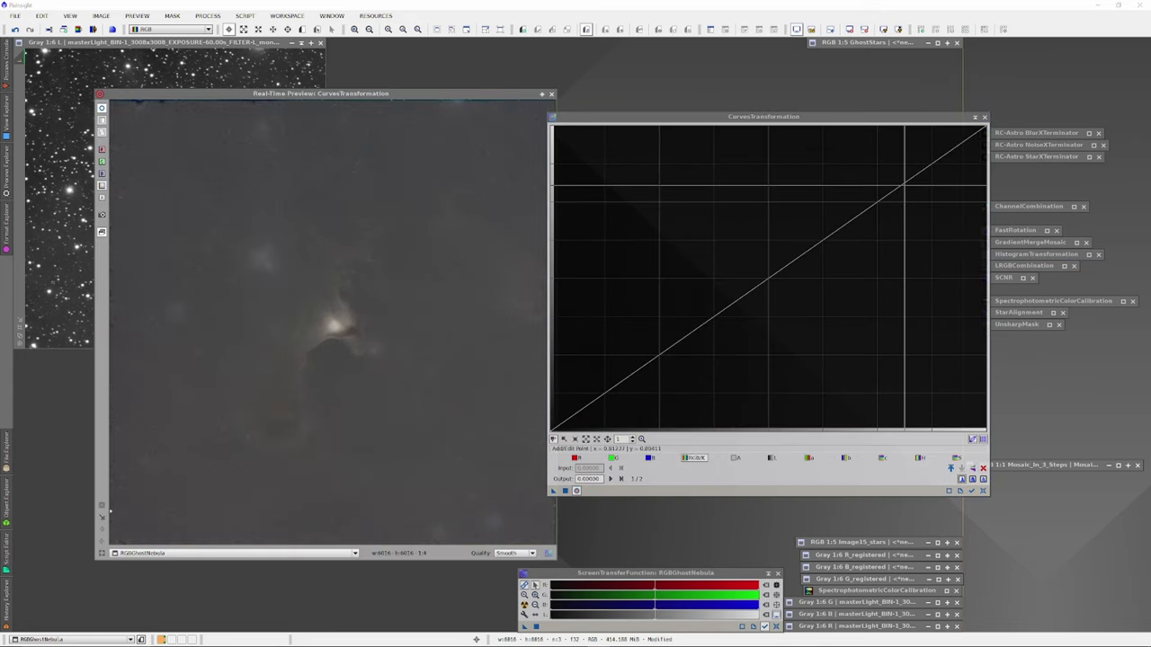
pyautogui.moveTo(872, 173); pyautogui.dragTo(808, 182)
pyautogui.click(601, 403)
pyautogui.moveTo(847, 277); pyautogui.dragTo(751, 202)
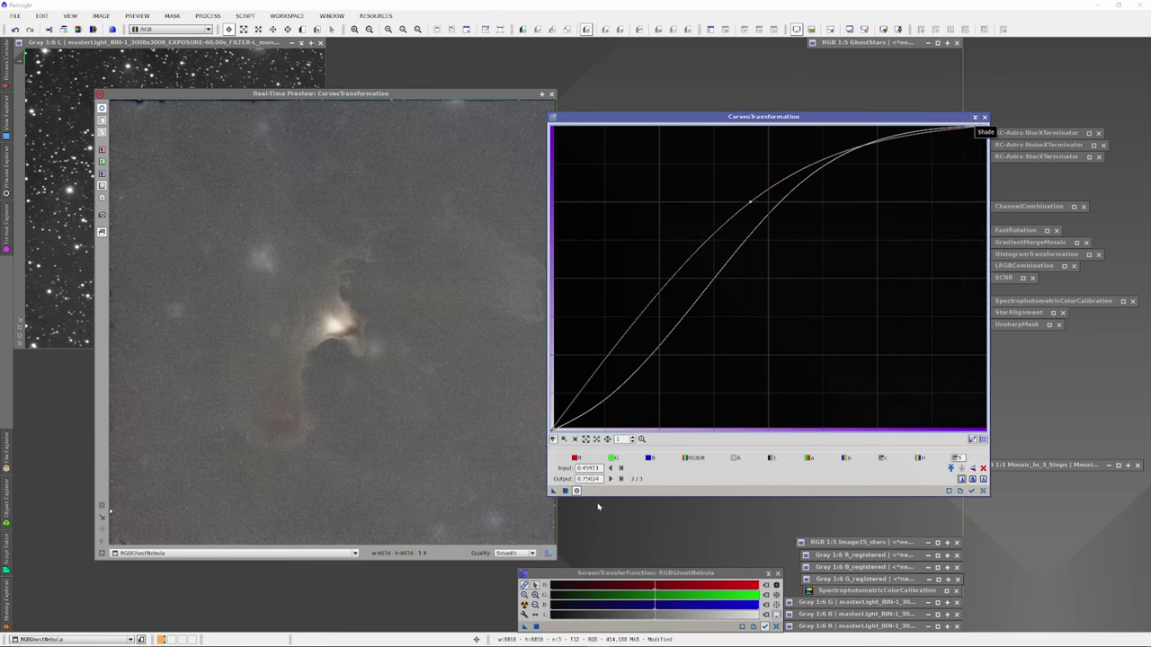
pyautogui.click(551, 93)
pyautogui.click(565, 490)
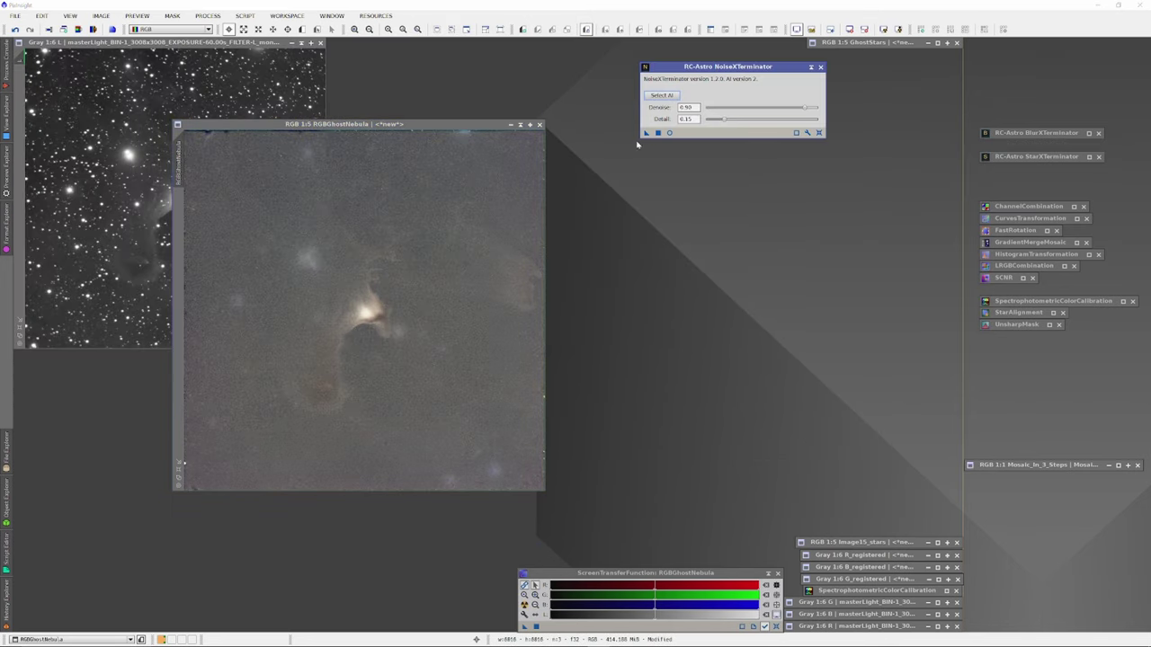
pyautogui.click(657, 132)
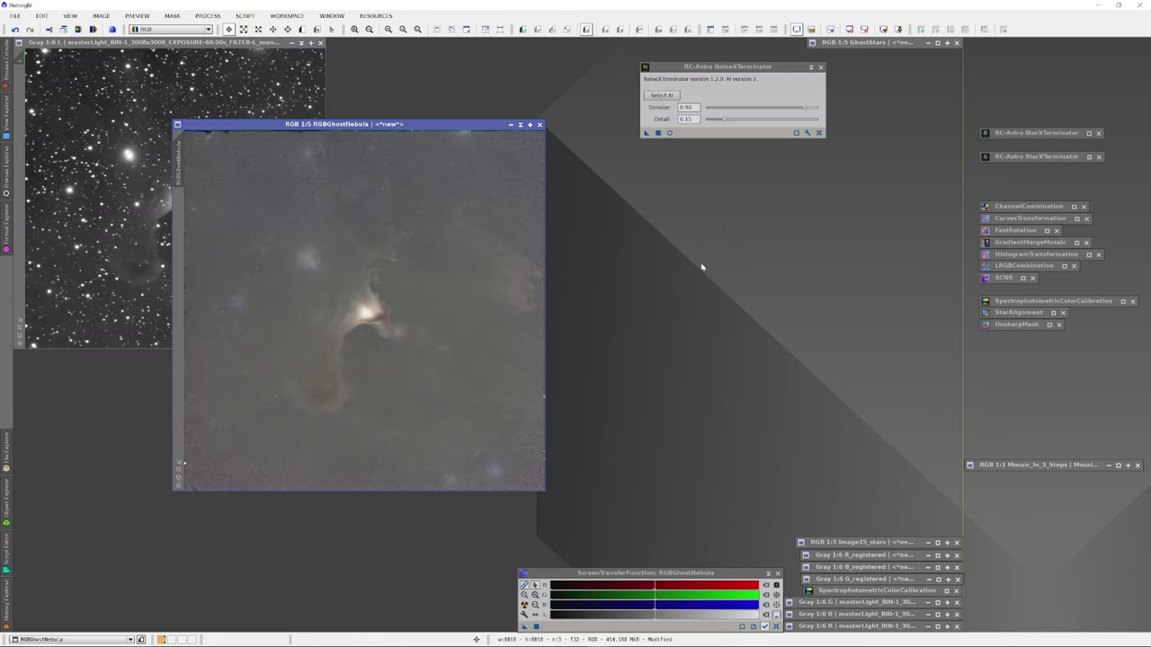
pyautogui.click(810, 66)
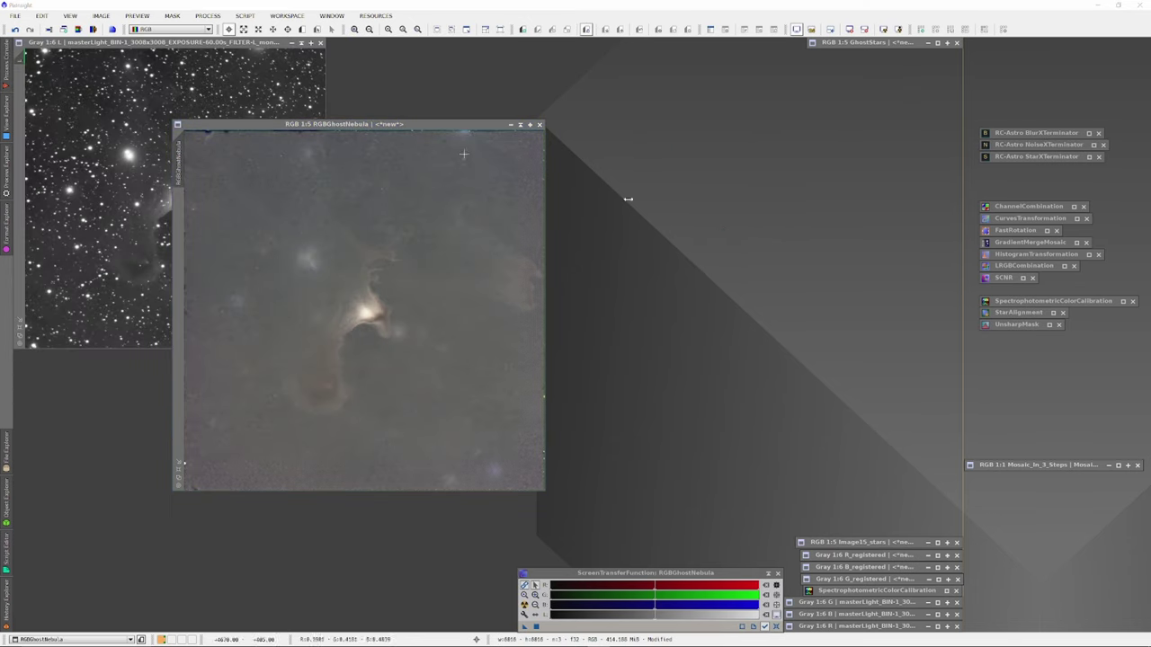
# Step: Reset the curve and preview a gentler S-curve using low, mid and high points
pyautogui.doubleClick(1030, 218)
pyautogui.click(577, 490)
pyautogui.click(982, 468)
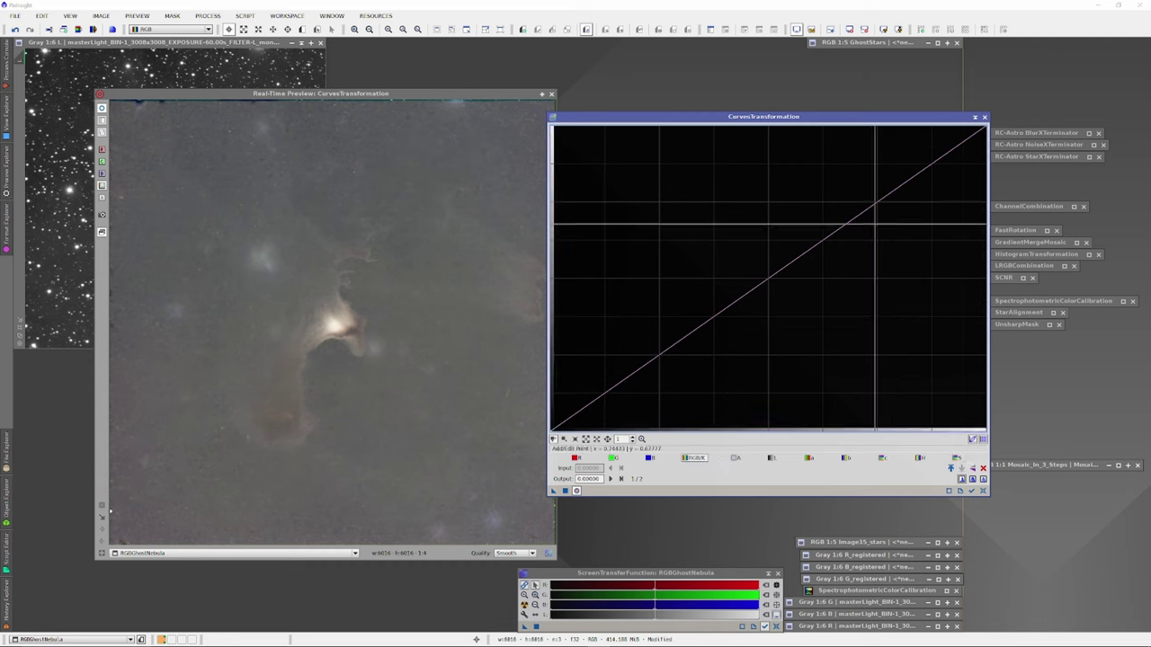
pyautogui.click(841, 198)
pyautogui.moveTo(609, 382); pyautogui.dragTo(663, 387)
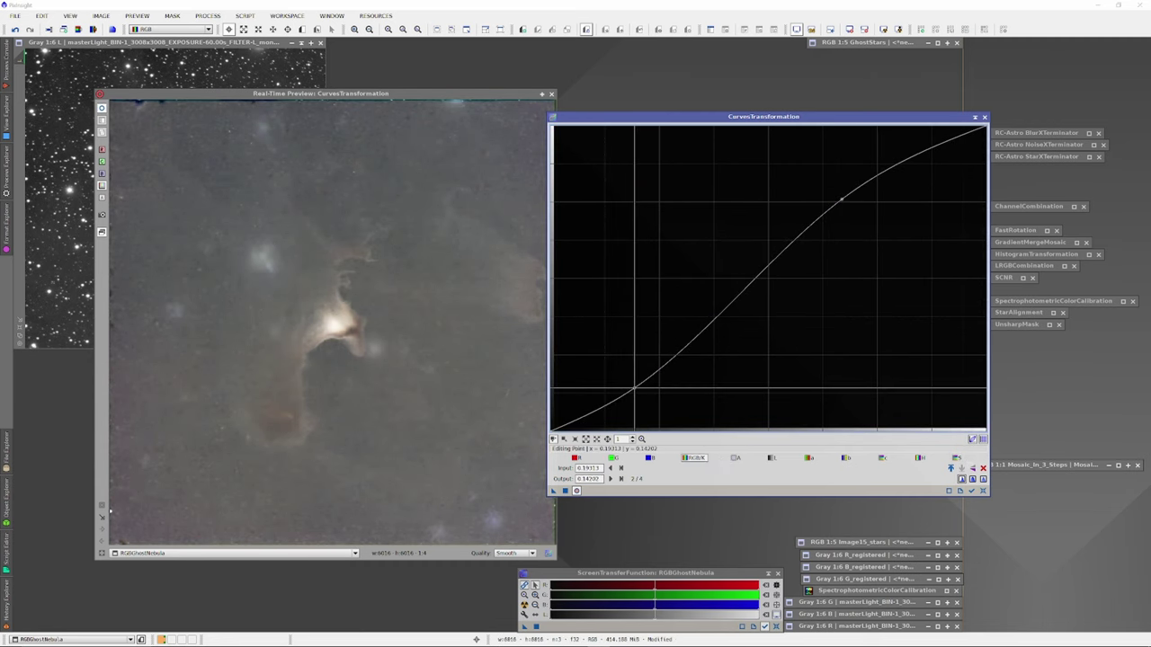
pyautogui.click(983, 467)
pyautogui.click(643, 373)
pyautogui.click(838, 216)
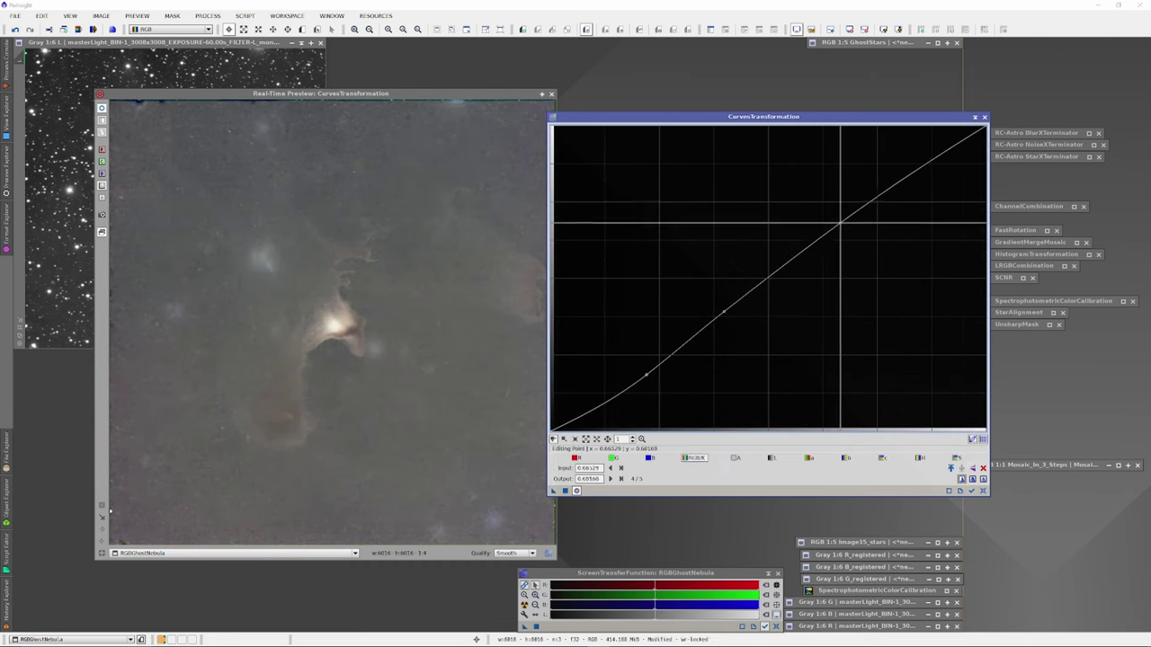
pyautogui.click(728, 313)
pyautogui.moveTo(838, 216); pyautogui.dragTo(833, 216)
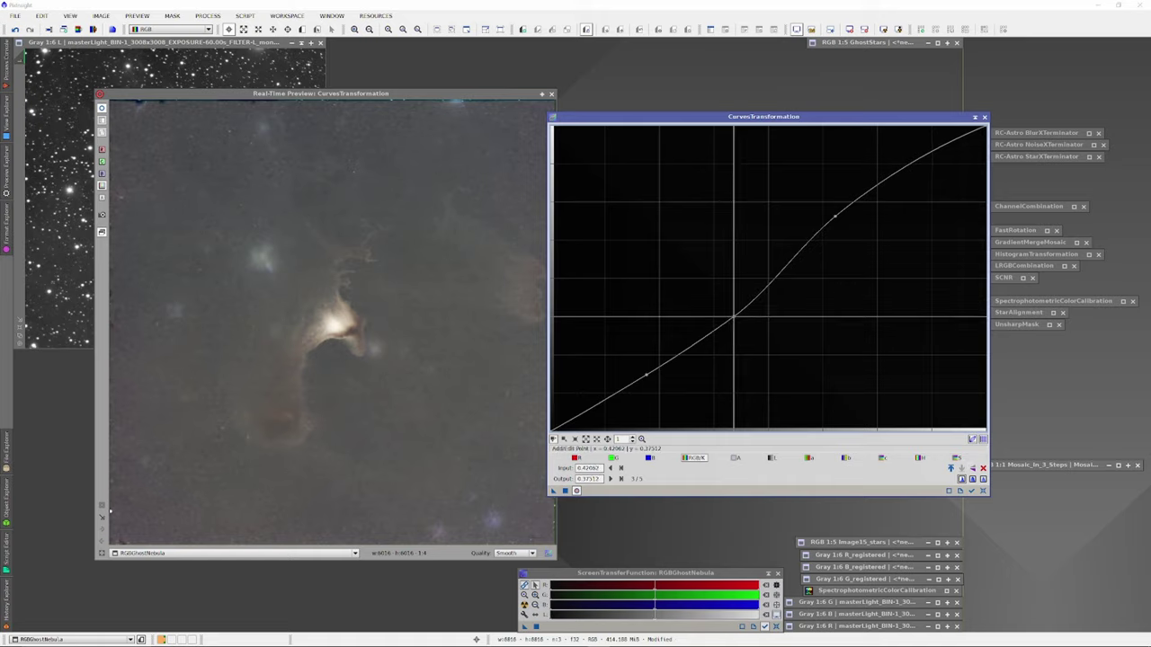
pyautogui.moveTo(832, 216); pyautogui.dragTo(829, 215)
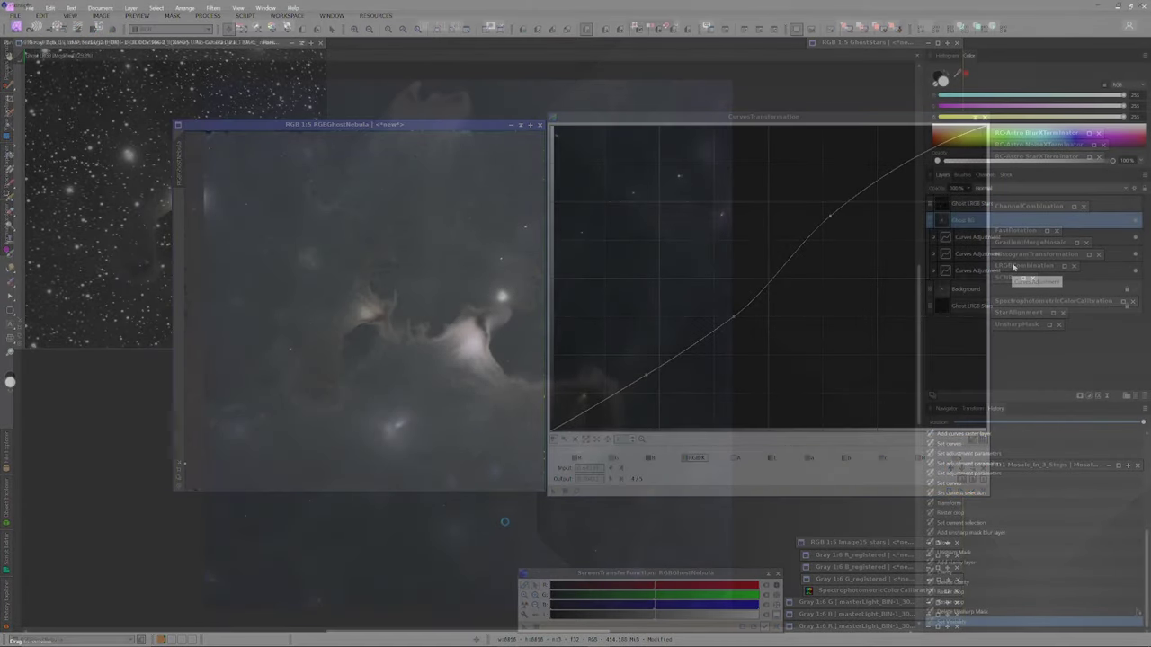
# Step: Hide and collapse Ghost BG, and rename the merged pixel layer NebActive
pyautogui.doubleClick(1010, 224)
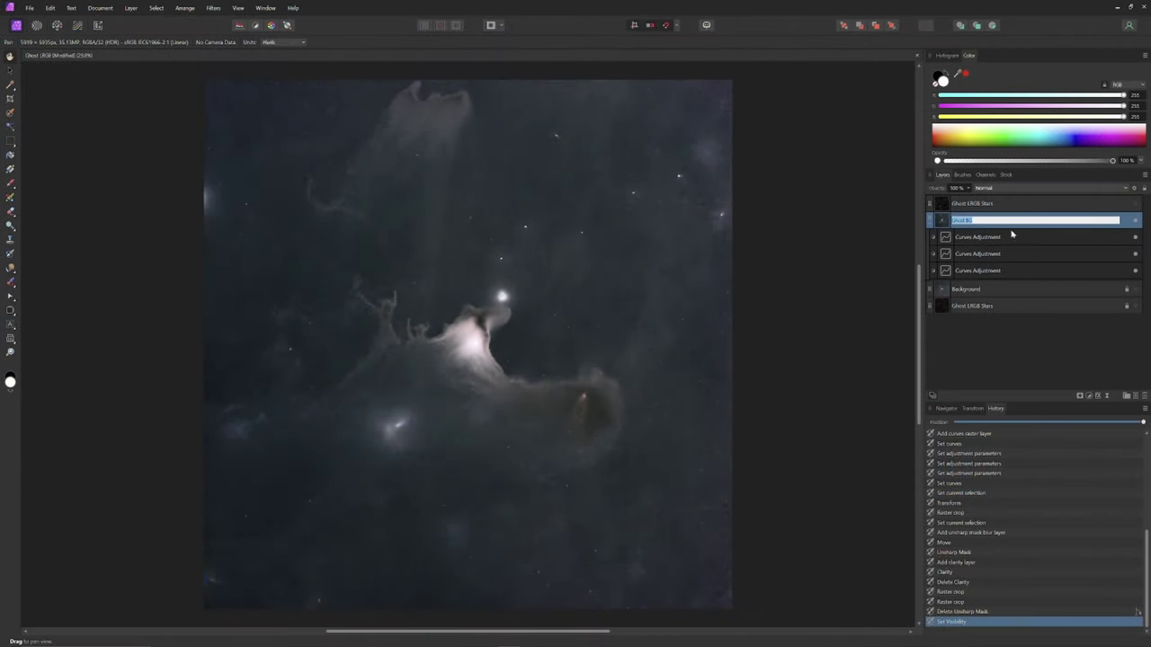
pyautogui.press('Return')
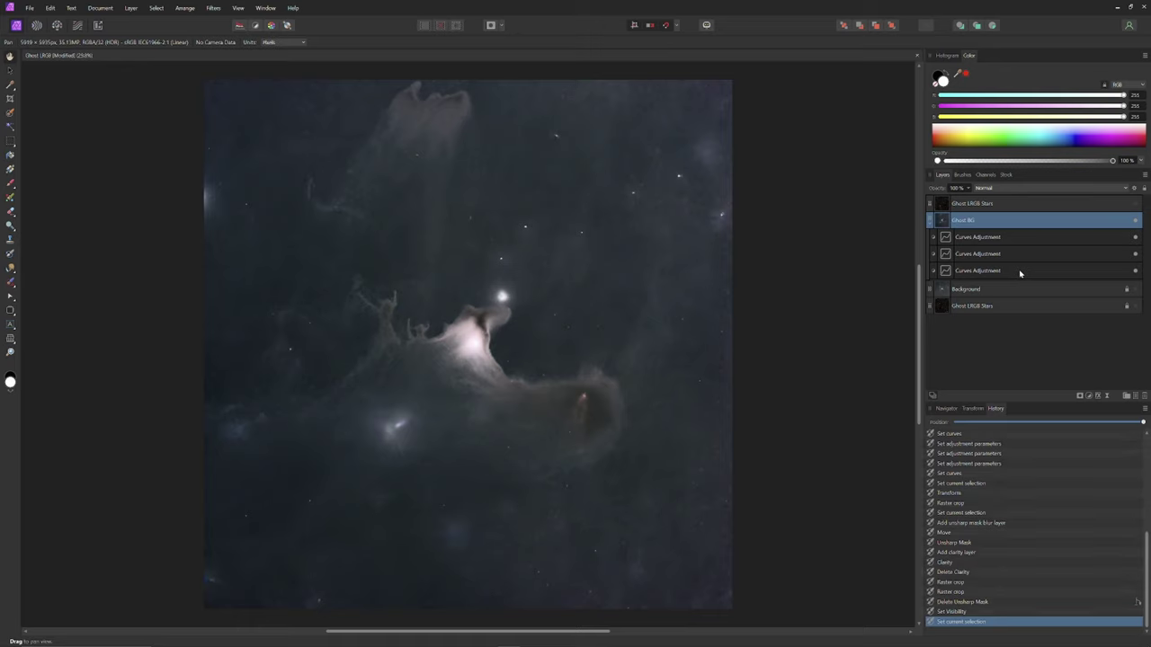
pyautogui.rightClick(1014, 226)
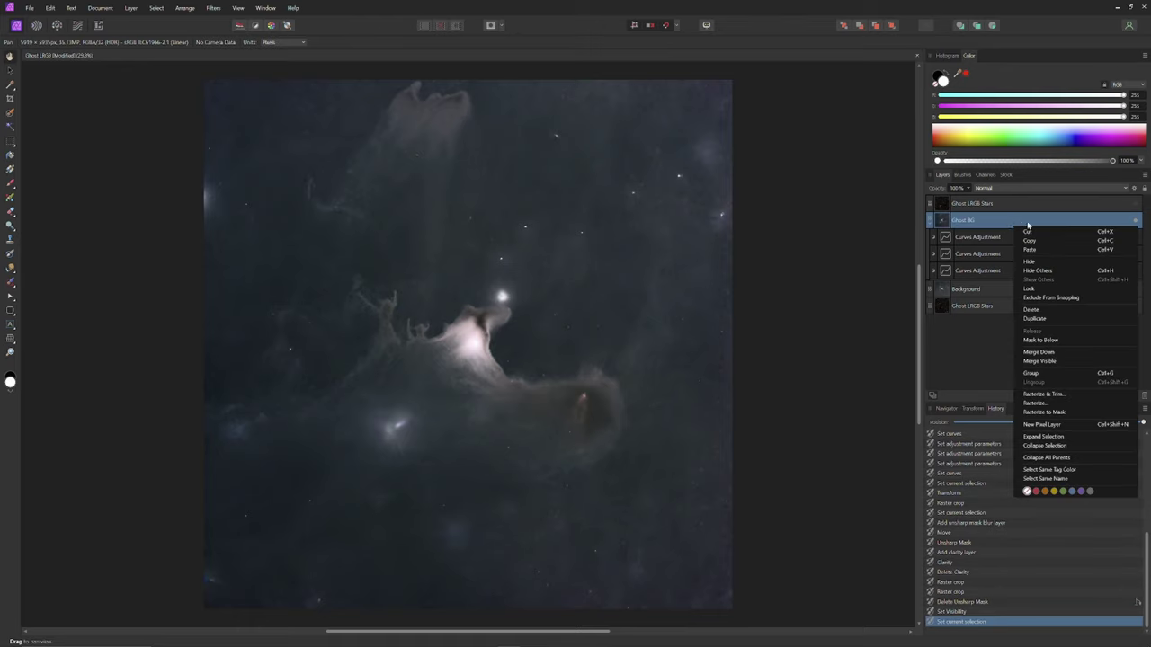
pyautogui.press('Escape')
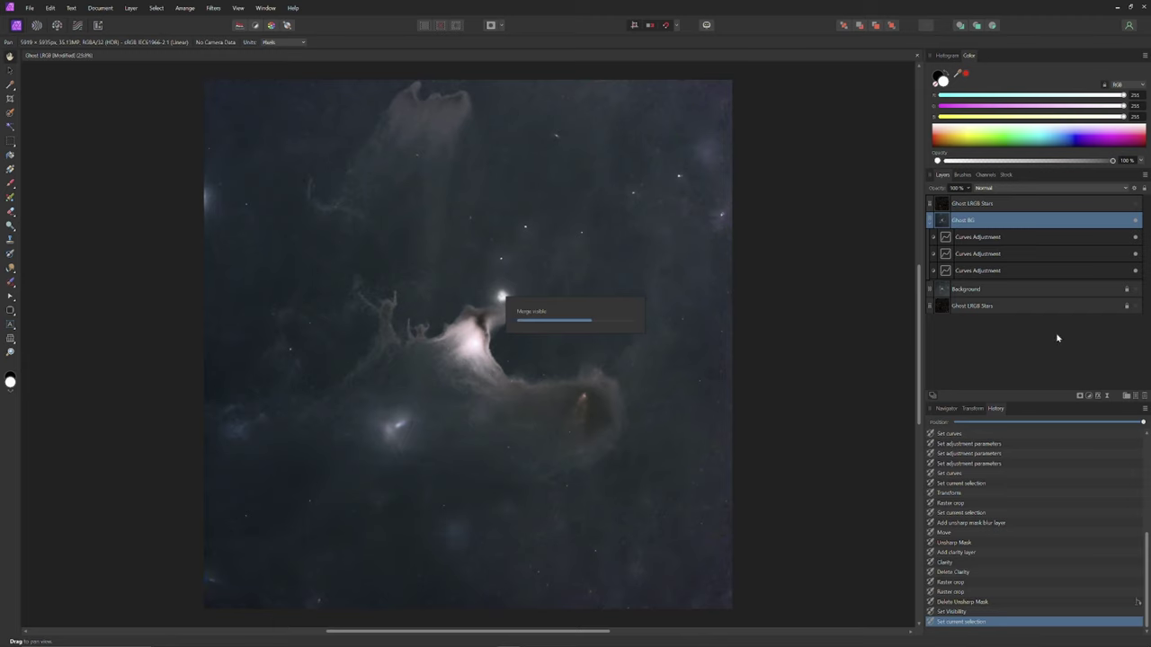
pyautogui.click(1135, 237)
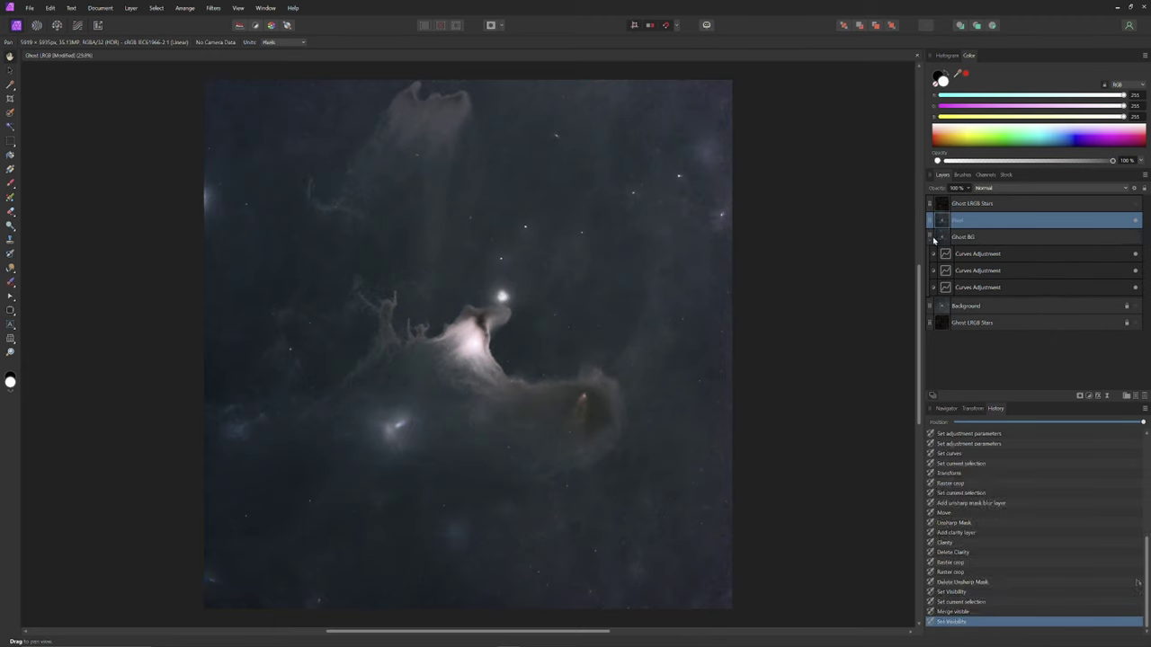
pyautogui.click(933, 239)
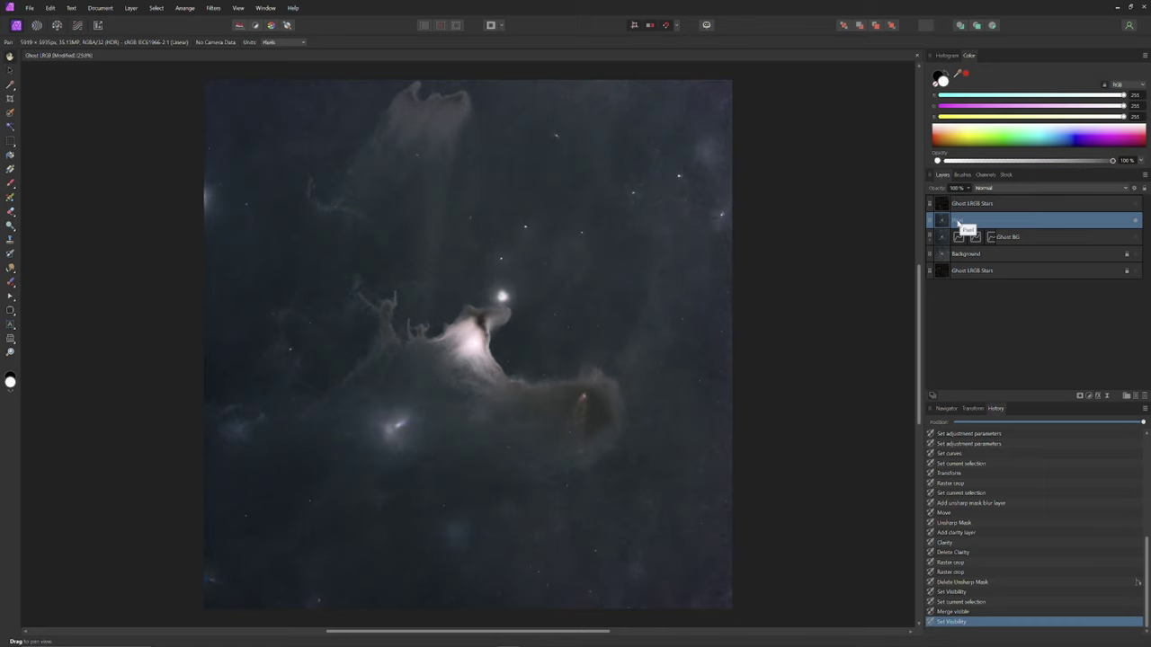
pyautogui.doubleClick(958, 224)
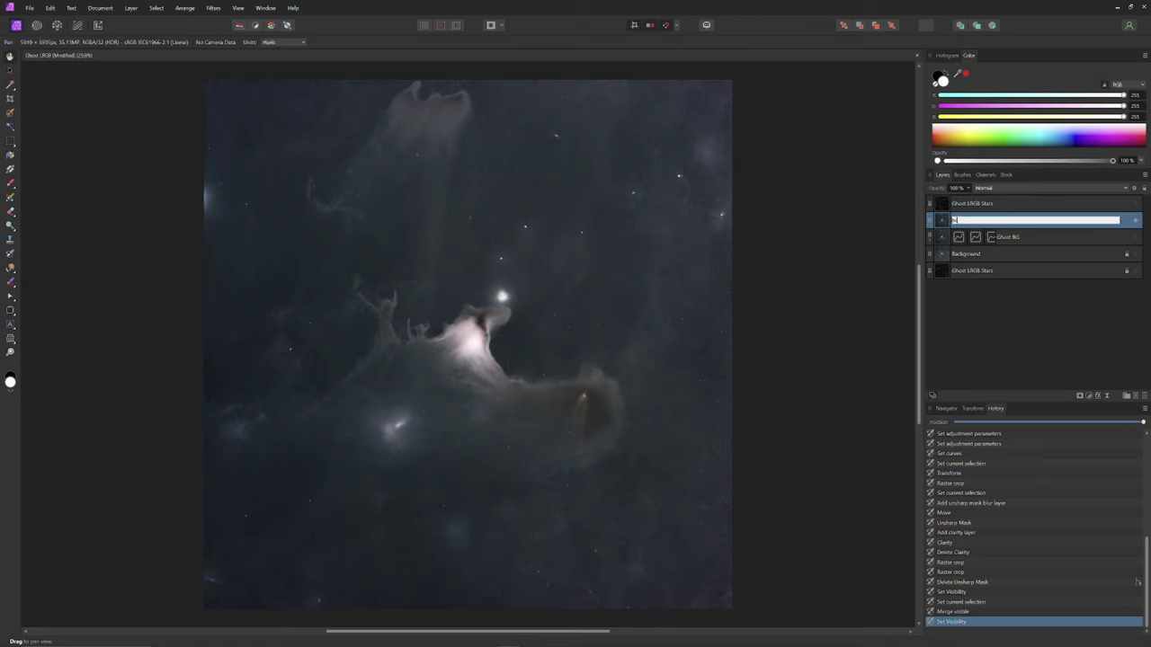
pyautogui.write('Lork')
pyautogui.press('Return')
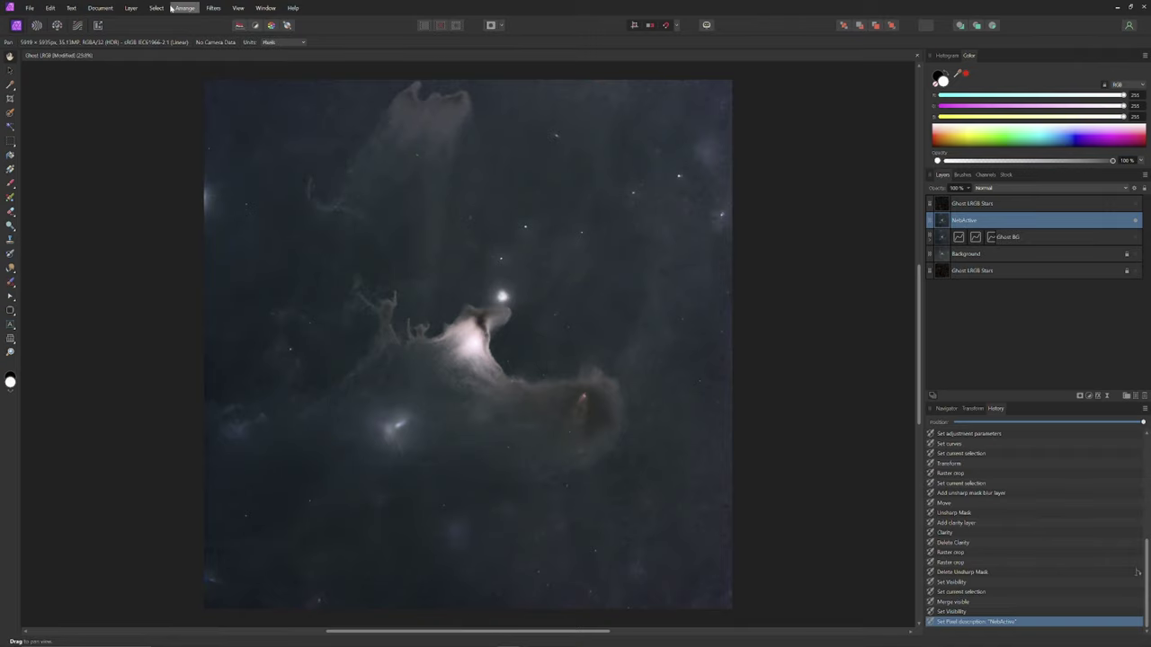
pyautogui.click(213, 9)
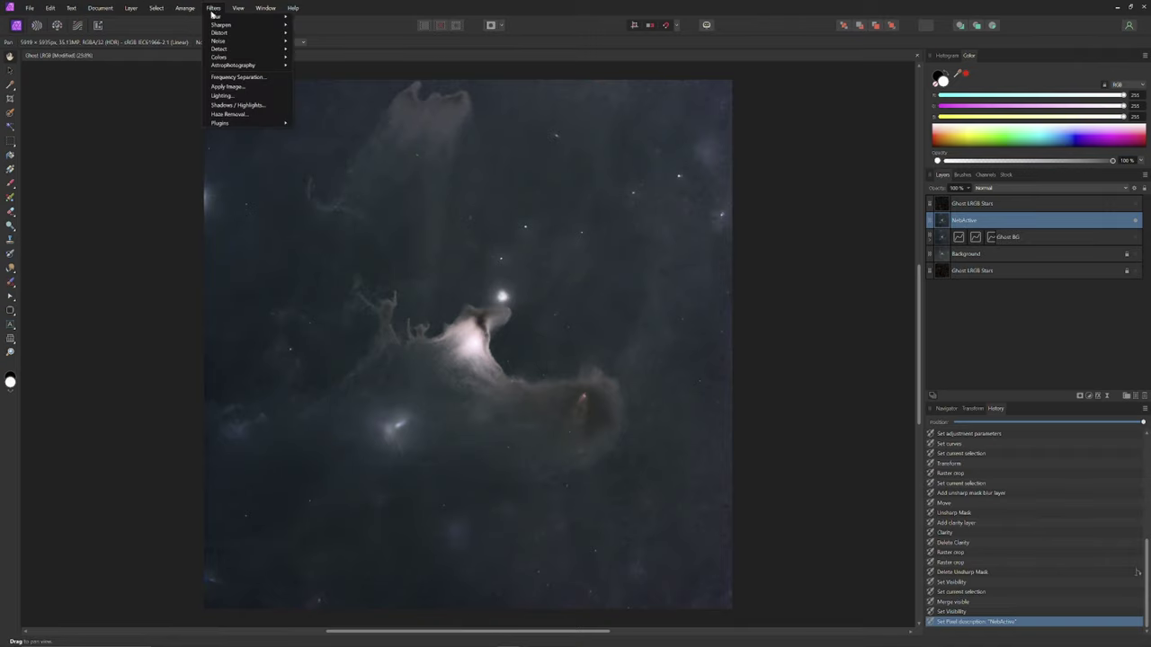
# Step: Apply Frequency Separation to NebActive at 100 px radius and toggle each frequency layer to compare
pyautogui.click(239, 77)
pyautogui.moveTo(788, 578); pyautogui.dragTo(865, 578)
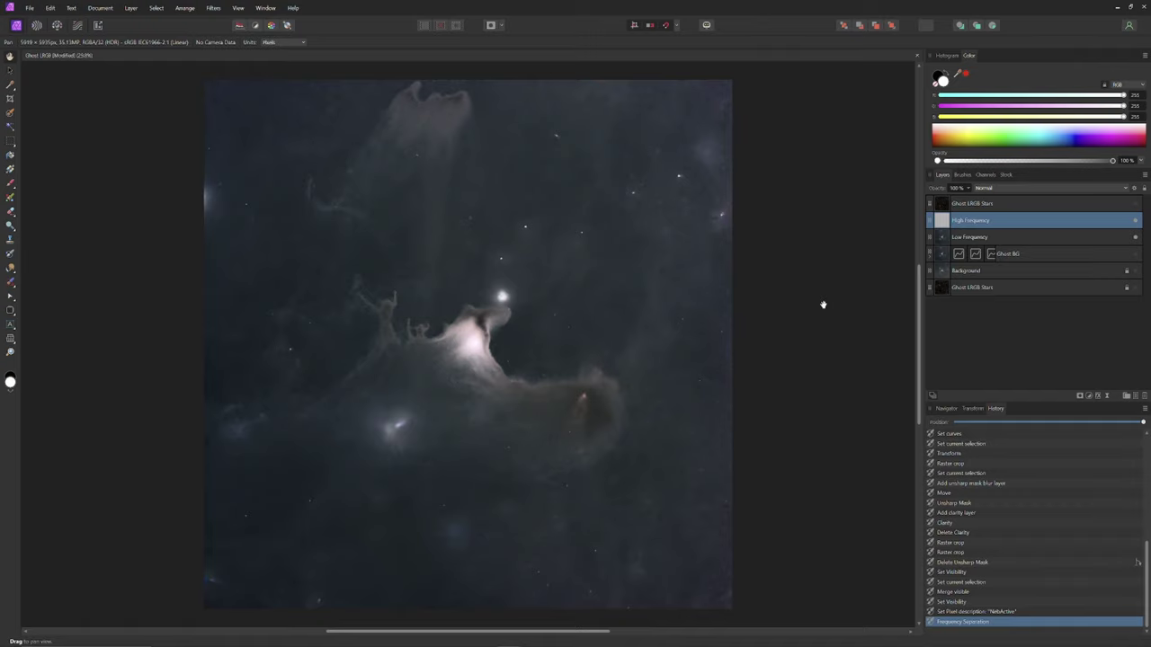
pyautogui.click(1135, 239)
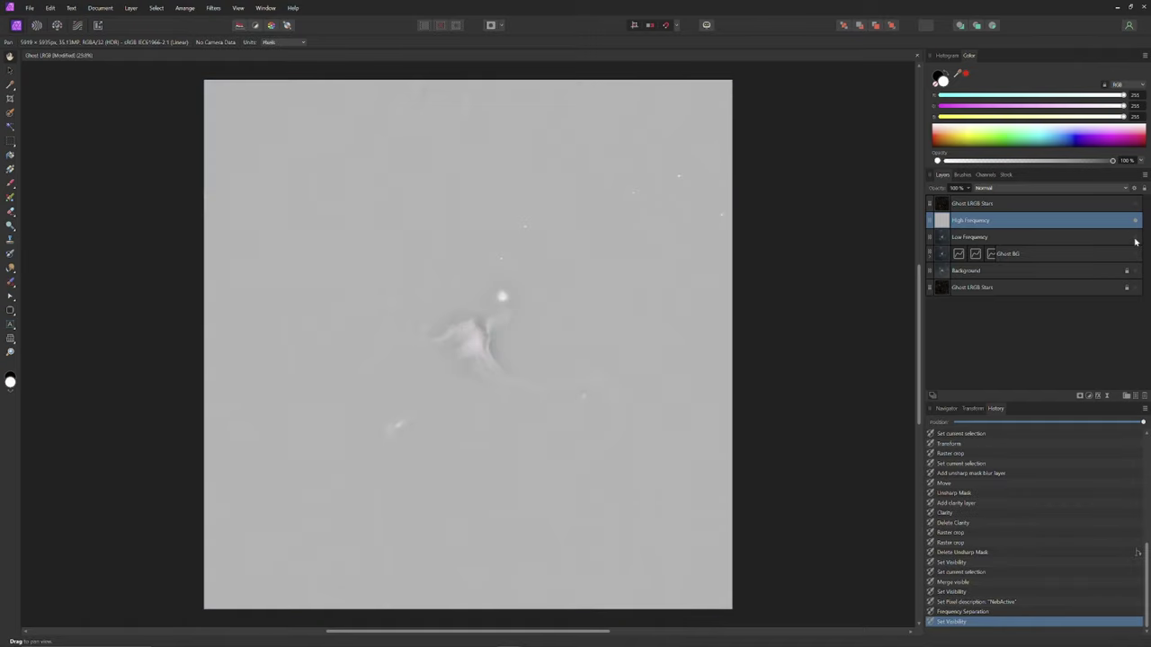
pyautogui.click(1135, 239)
pyautogui.click(1137, 221)
pyautogui.click(1136, 222)
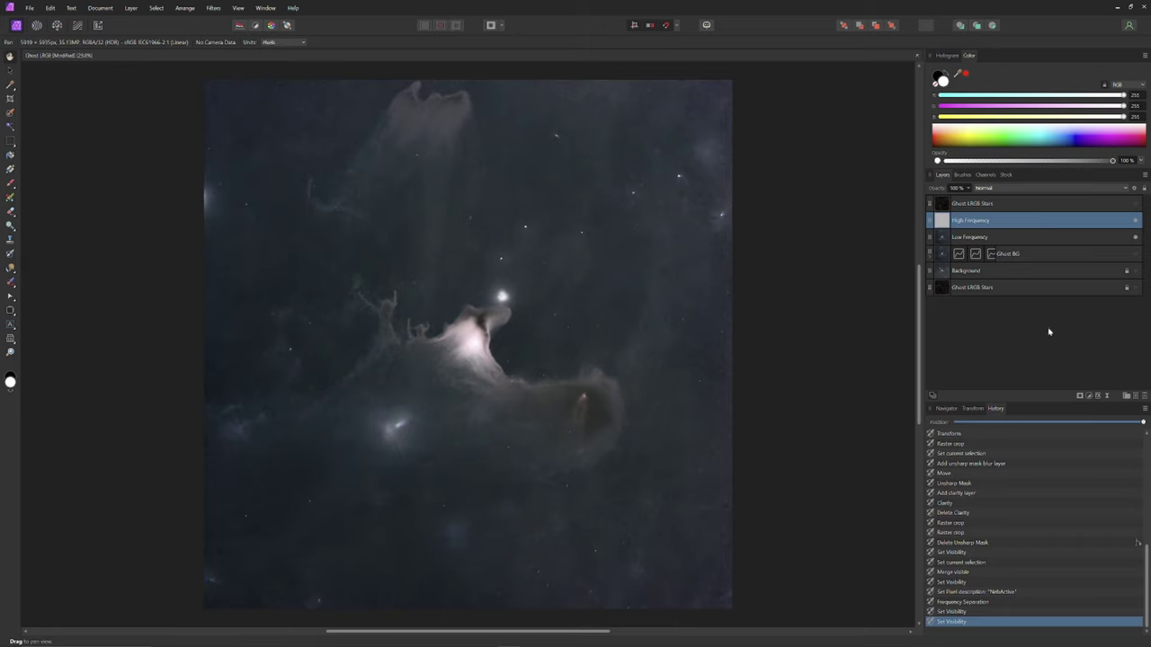
pyautogui.click(1108, 396)
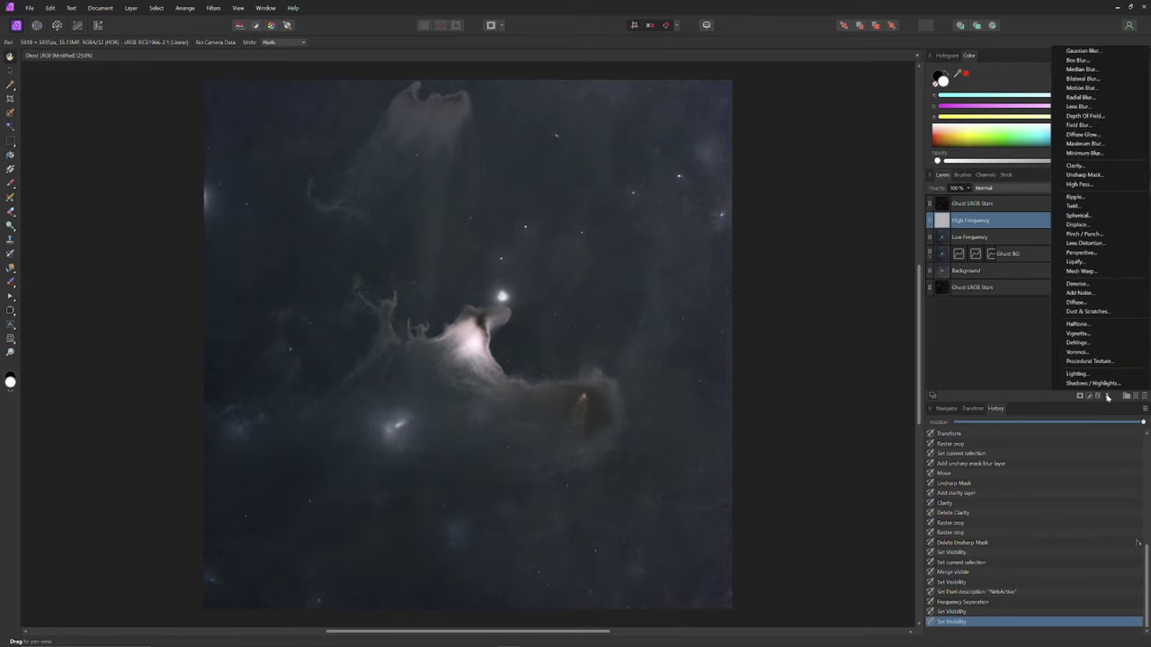
# Step: Add a live Unsharp Mask to High Frequency with 0.6 px radius and 0.686 factor
pyautogui.click(1088, 177)
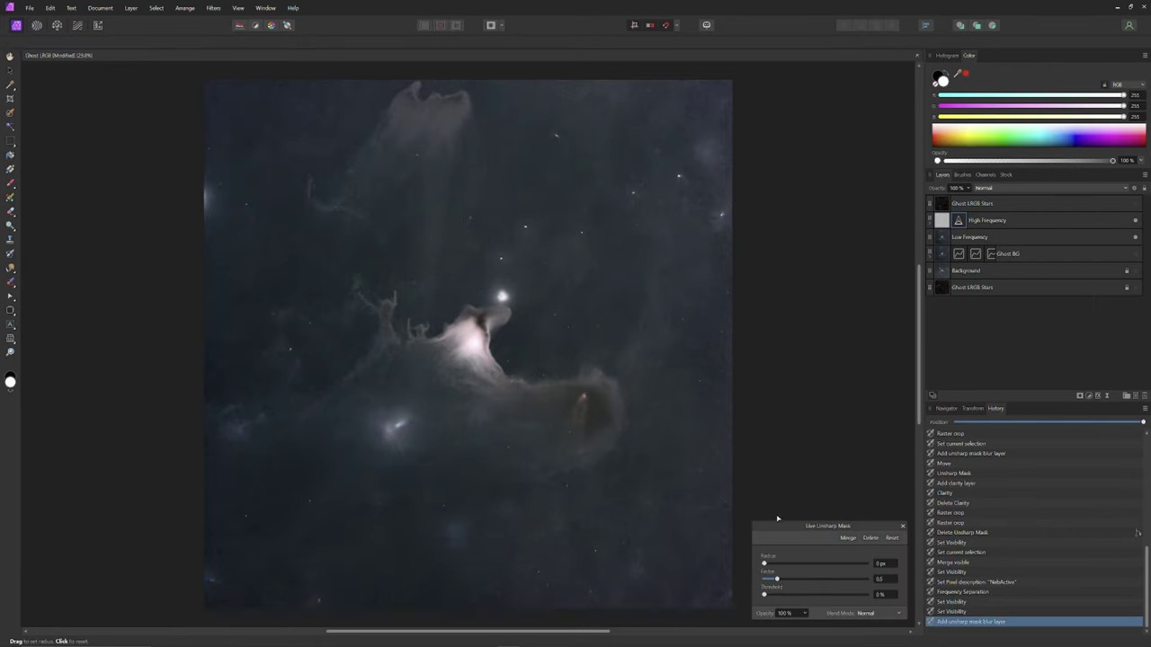
pyautogui.moveTo(764, 564); pyautogui.dragTo(768, 564)
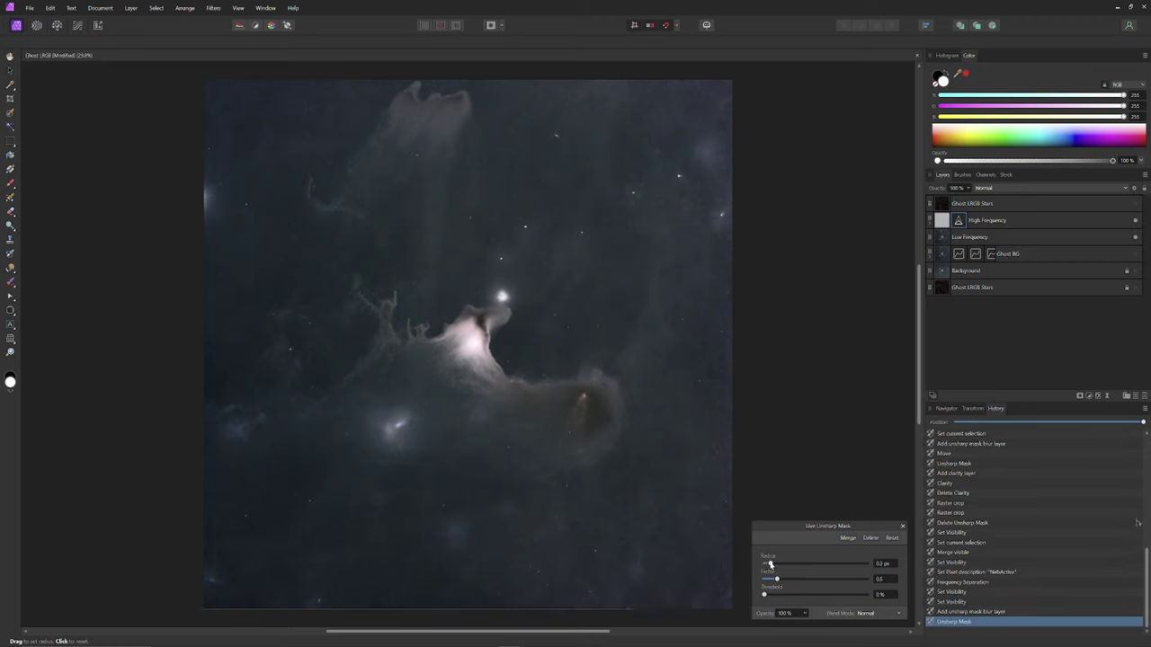
pyautogui.moveTo(771, 564); pyautogui.dragTo(779, 564)
pyautogui.moveTo(778, 580); pyautogui.dragTo(782, 581)
# Step: Toggle Low Frequency and the unsharp mask to compare, keep 0.6 px, and close the panel
pyautogui.click(1136, 240)
pyautogui.click(1137, 240)
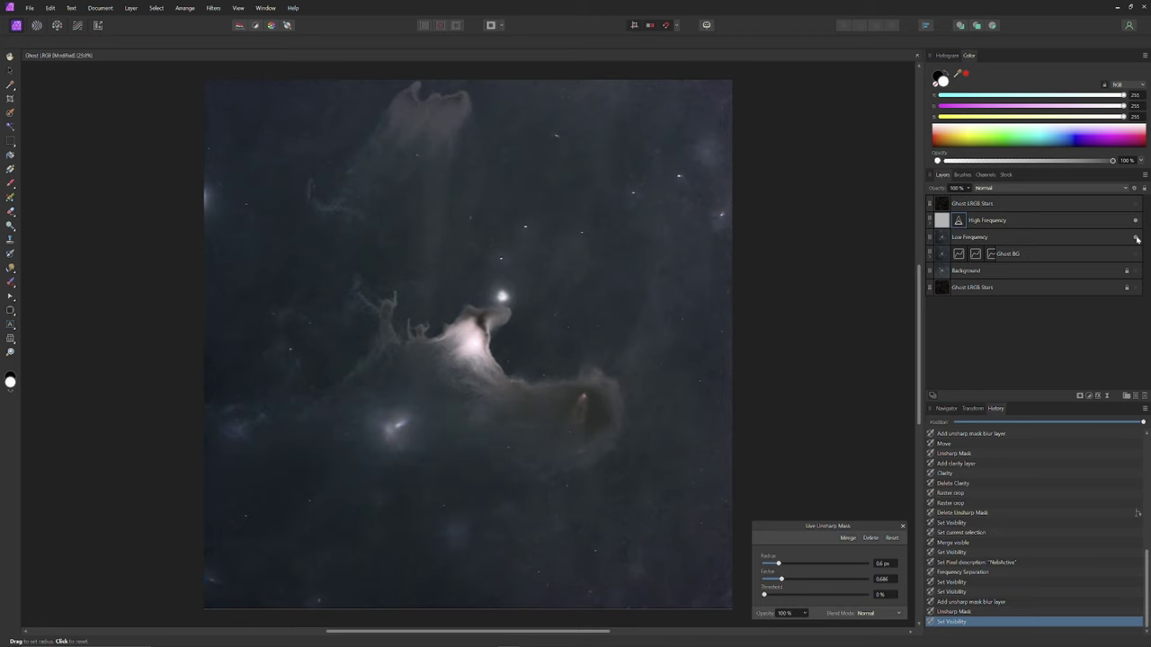
pyautogui.click(930, 222)
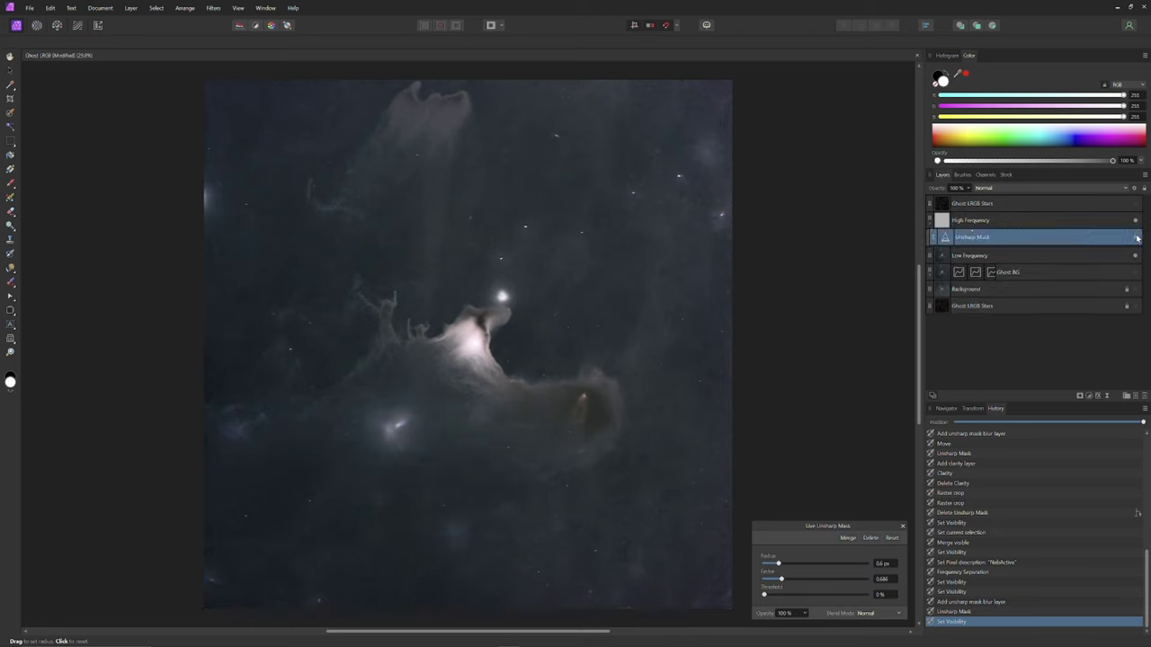
pyautogui.click(1136, 239)
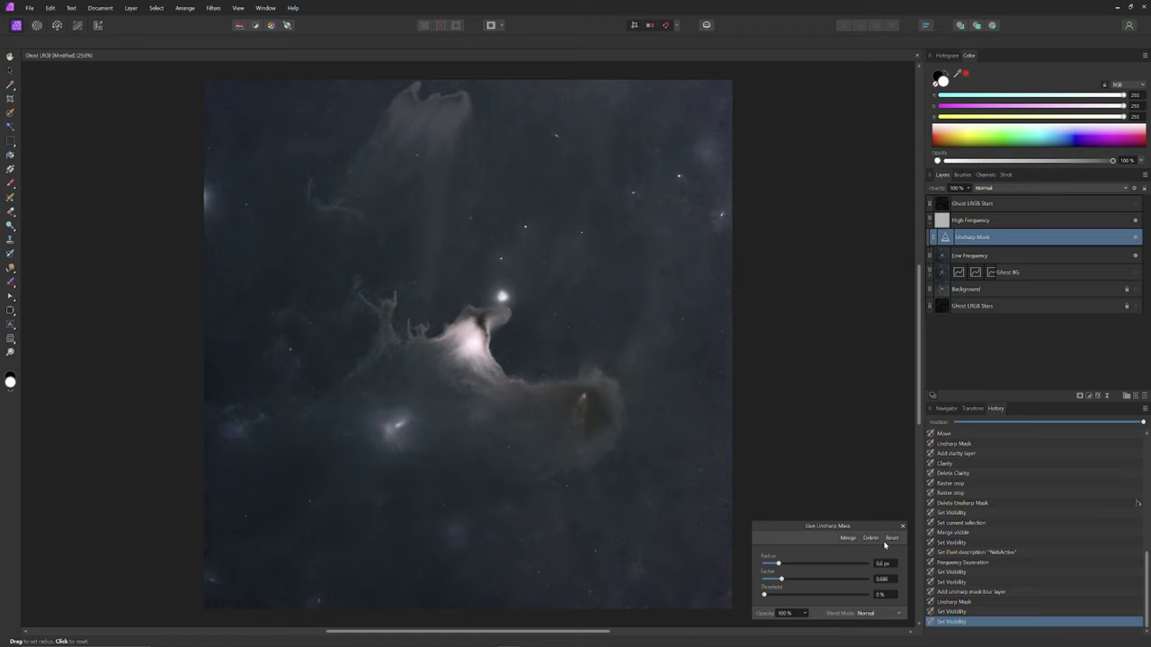
pyautogui.click(778, 565)
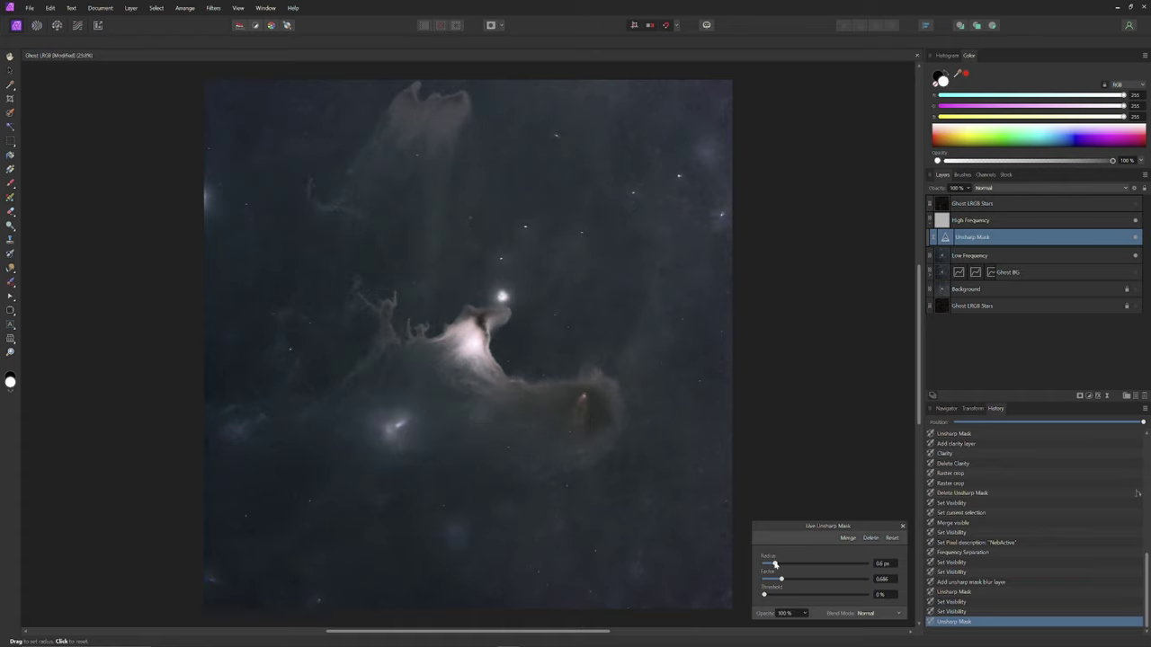
pyautogui.click(903, 526)
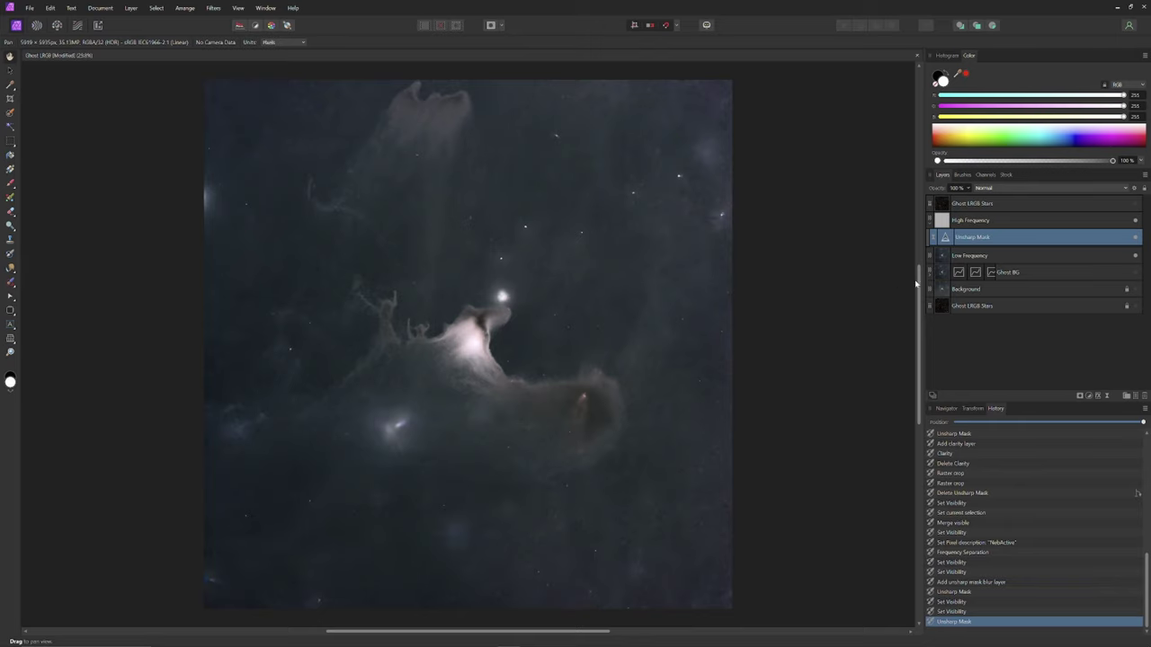
pyautogui.click(1013, 224)
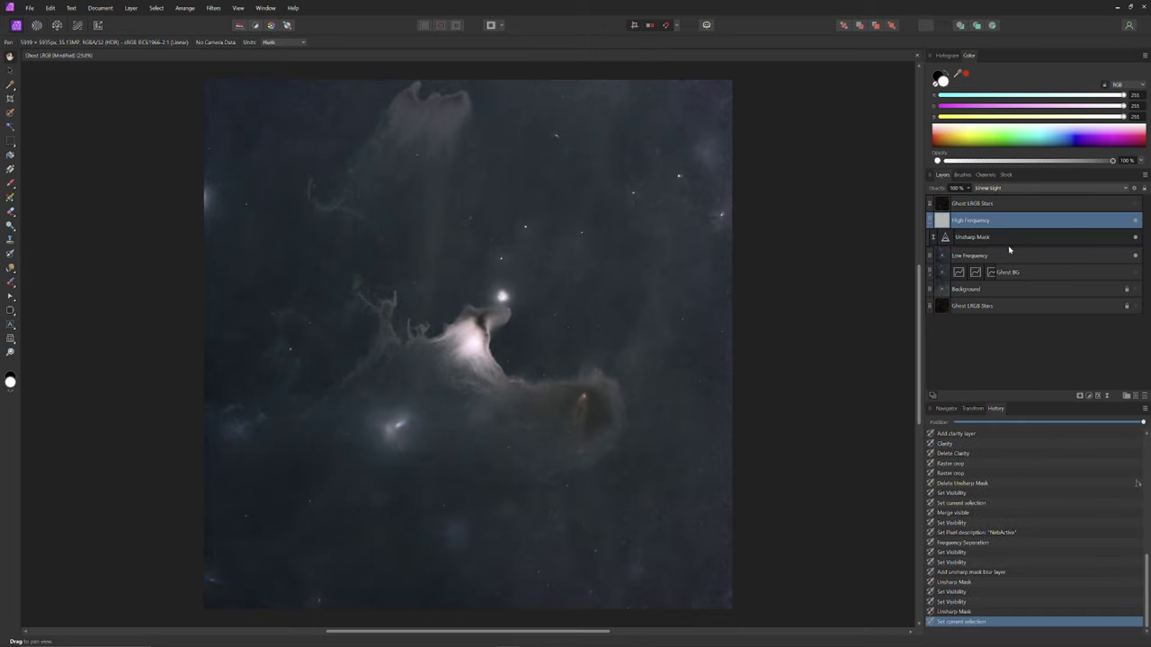
# Step: Add a live Clarity filter to High Frequency, stacked above the Unsharp Mask
pyautogui.click(1108, 397)
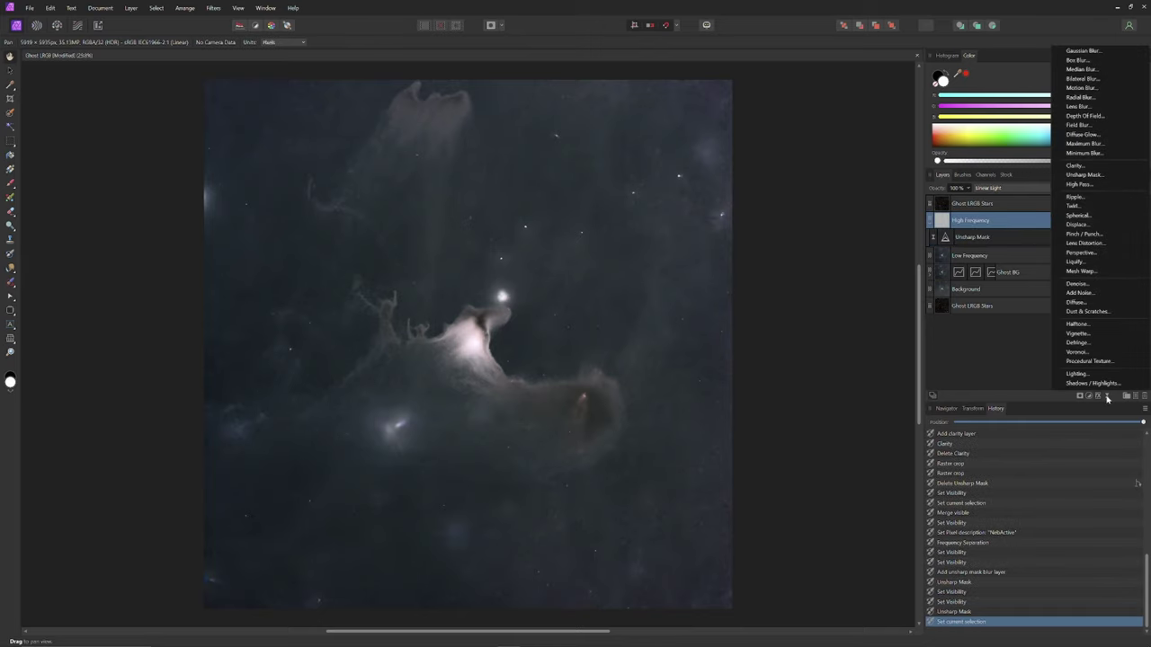
pyautogui.click(1074, 166)
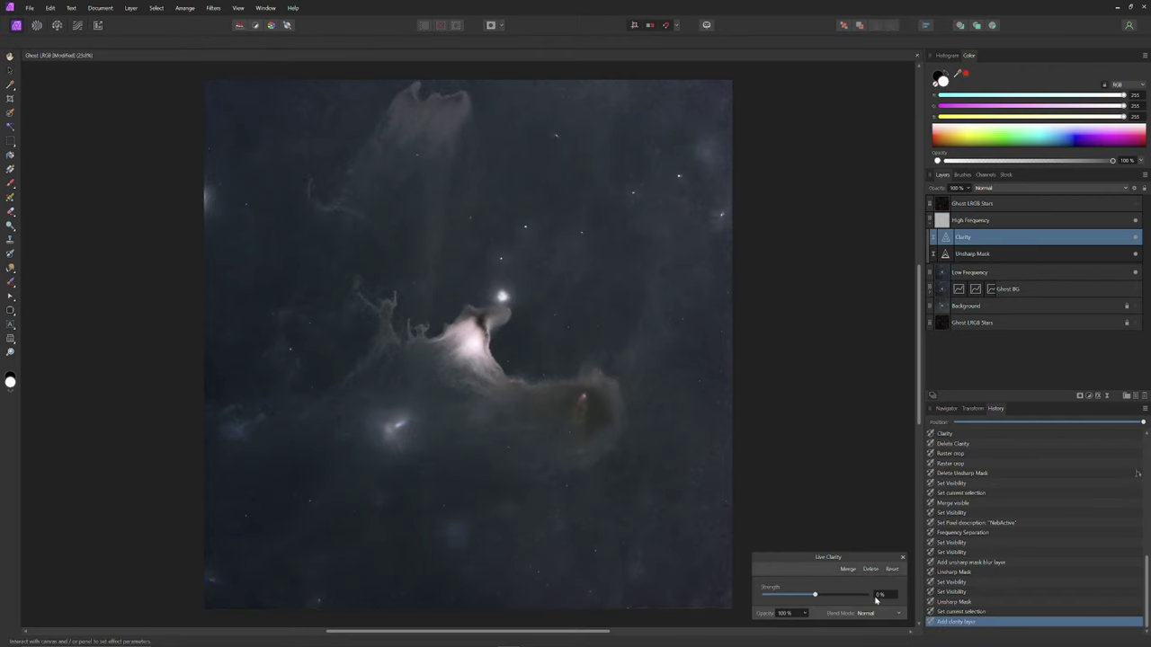
pyautogui.scroll(1, 880, 598)
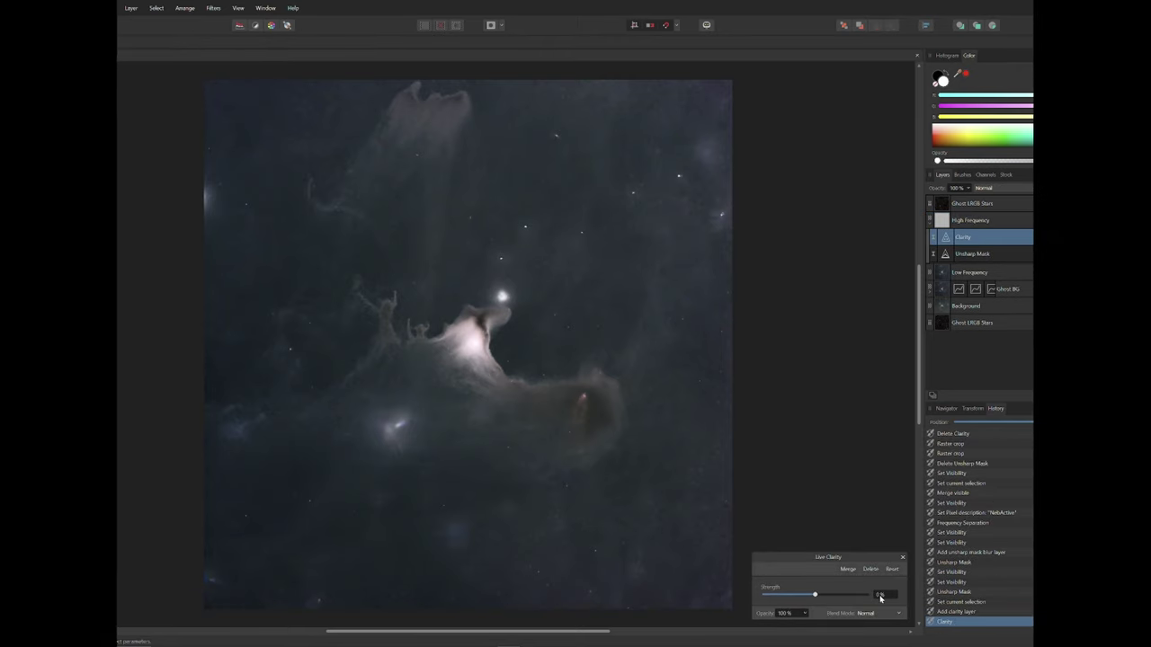